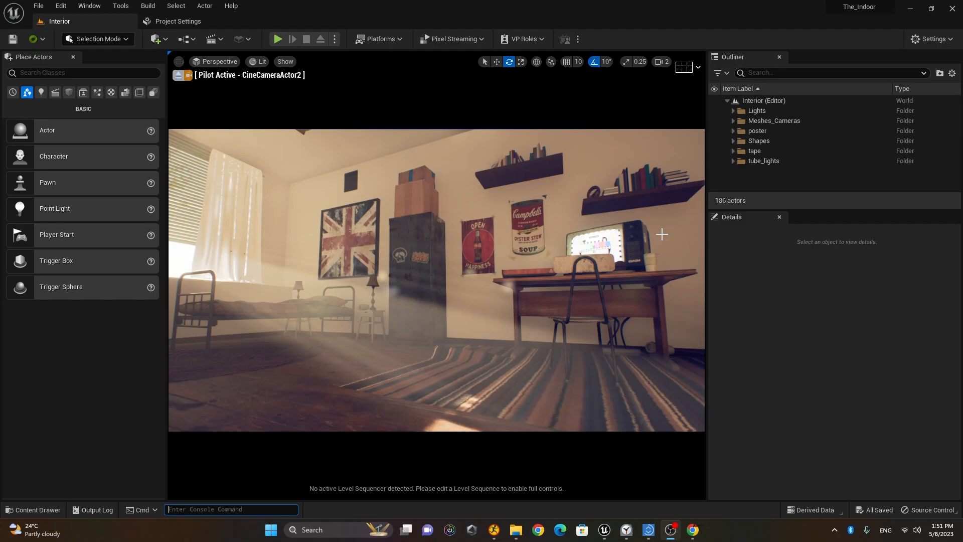
# Step: List the Lights actors, such as Sky Light and HDRI Backdrop, and open the Settings menu
pyautogui.click(41, 93)
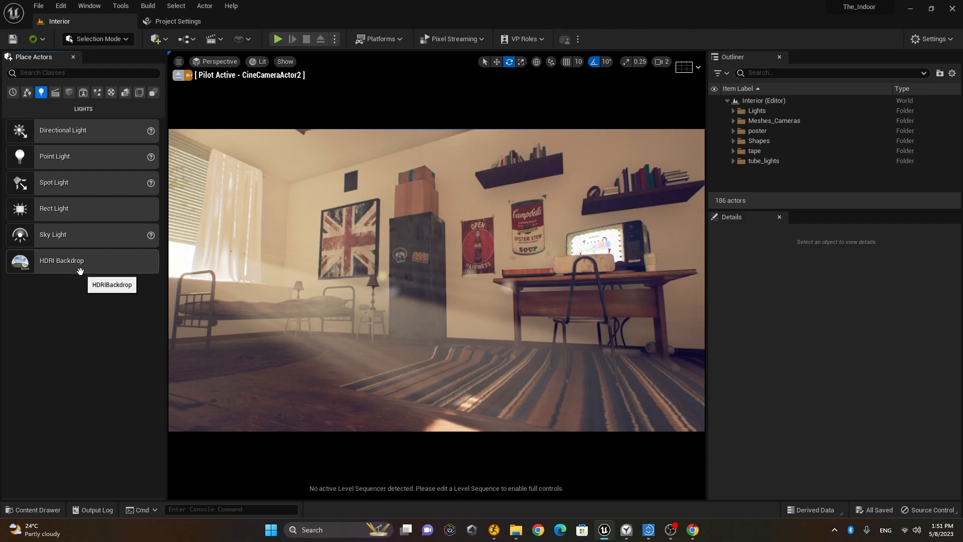
pyautogui.click(934, 40)
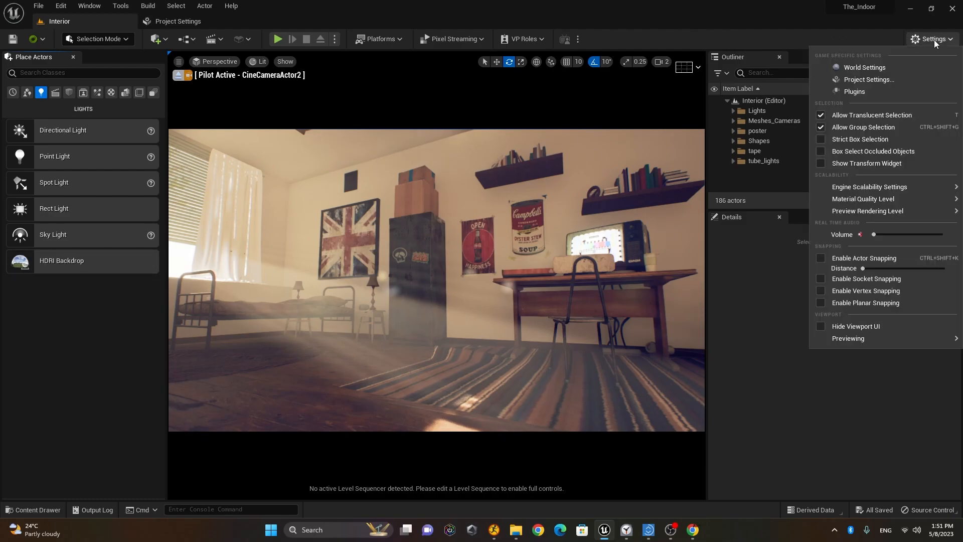
# Step: Search the plugins for 'hd', confirm HDRIBackdrop is enabled, and close the Plugins list
pyautogui.click(911, 91)
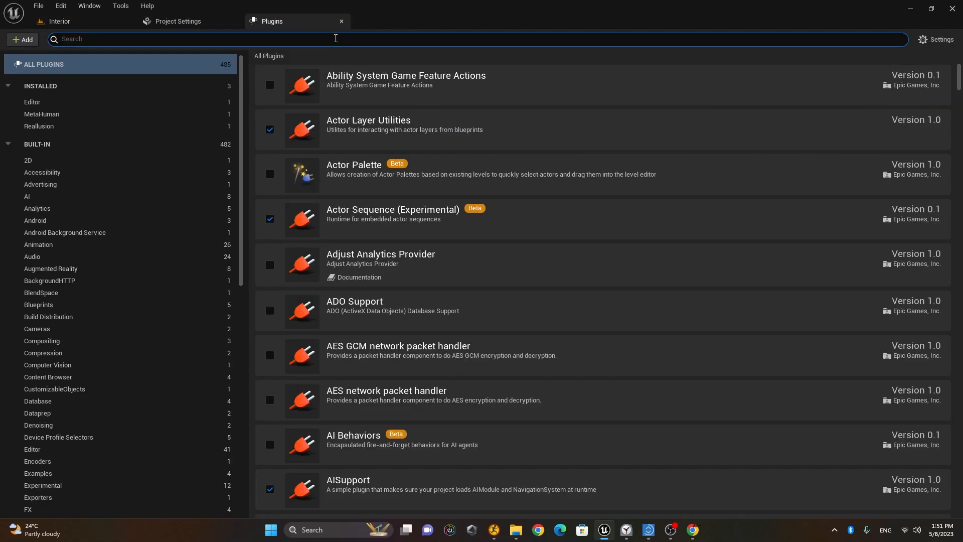
pyautogui.write('hdri')
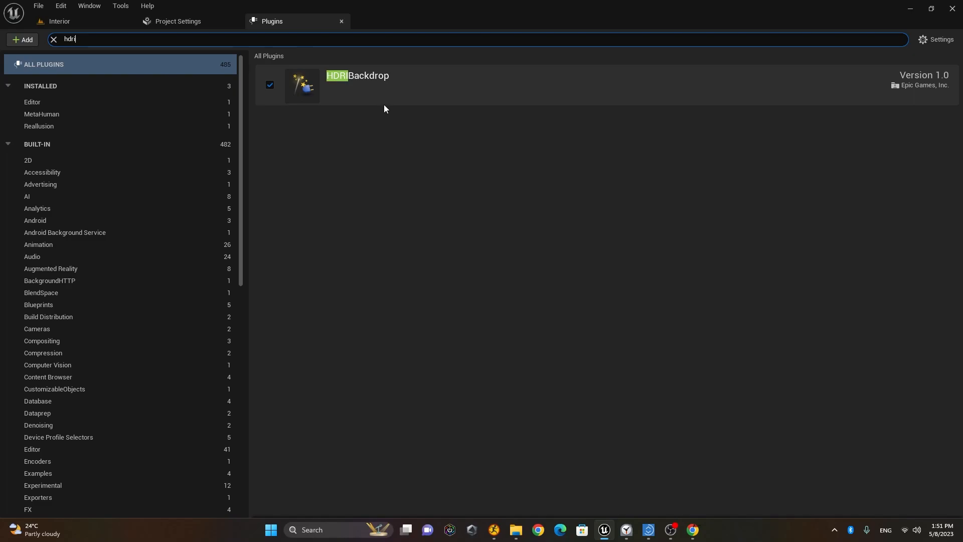
pyautogui.click(341, 22)
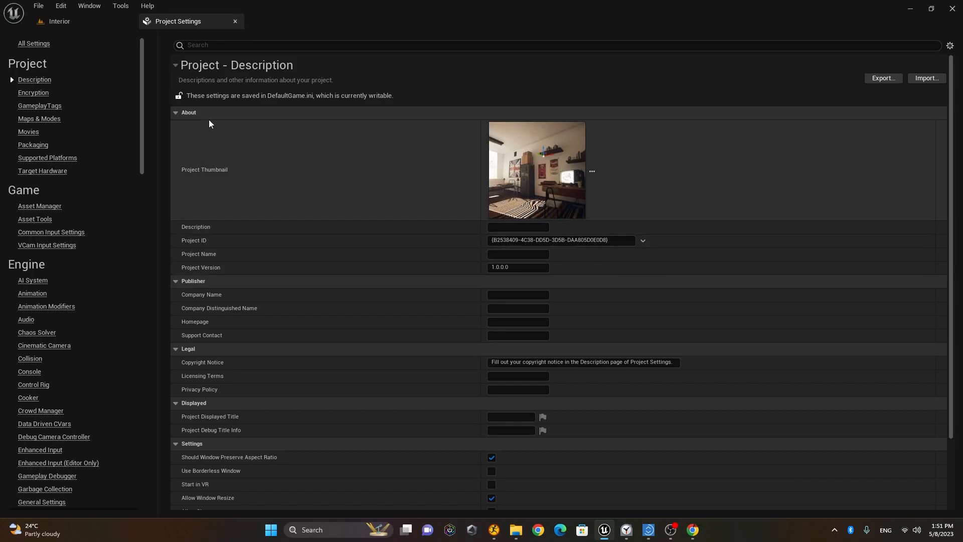
# Step: Close Project Settings, expand the Outliner's Lights folder and select DirectionalLight0
pyautogui.click(235, 21)
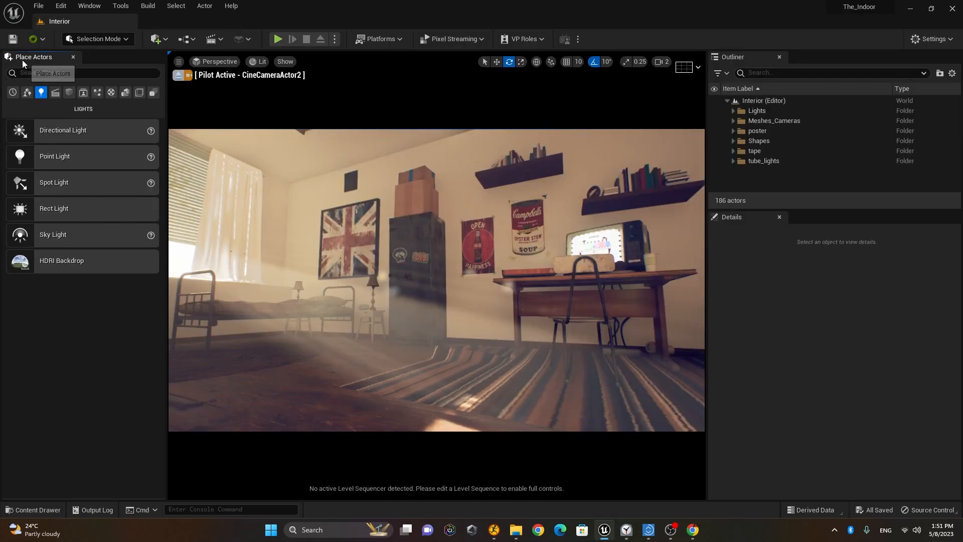
pyautogui.click(88, 7)
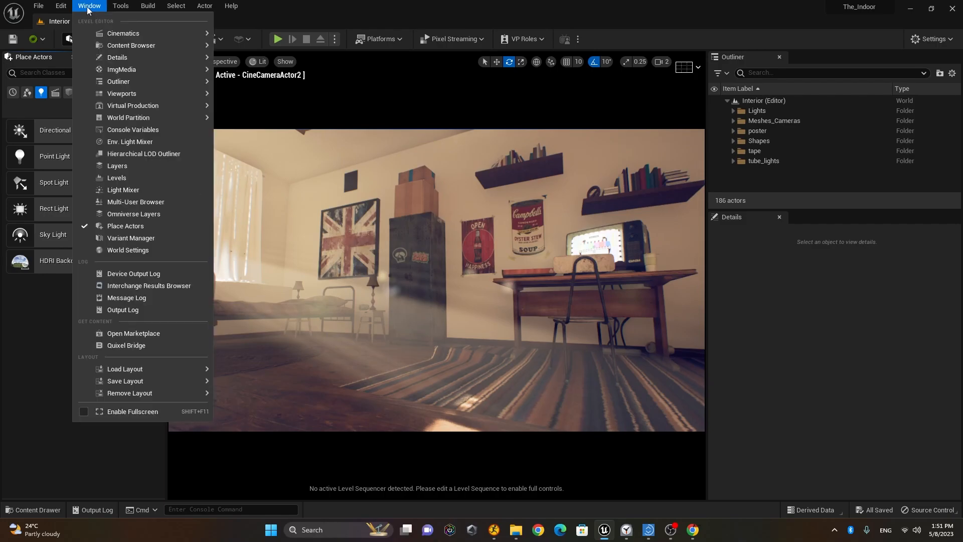
pyautogui.click(41, 317)
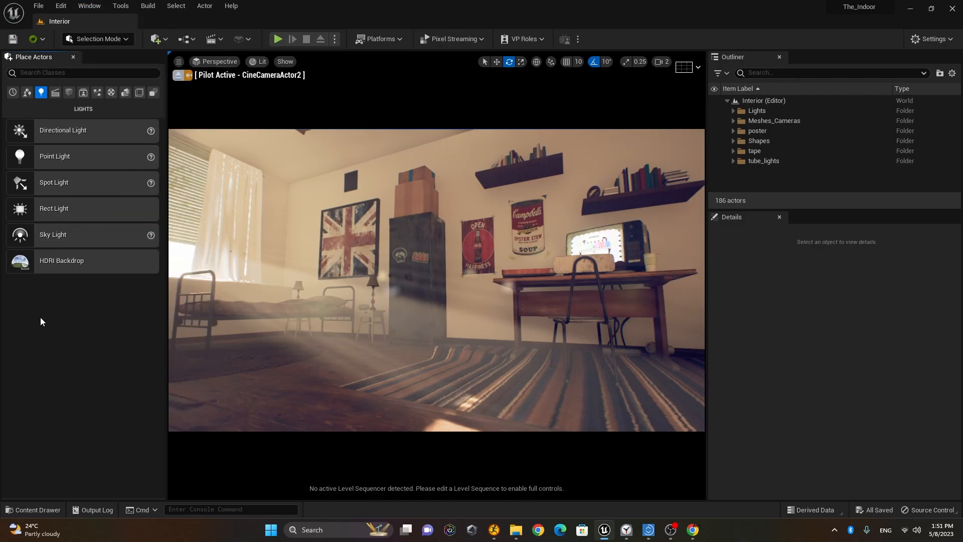
pyautogui.click(734, 111)
pyautogui.click(791, 122)
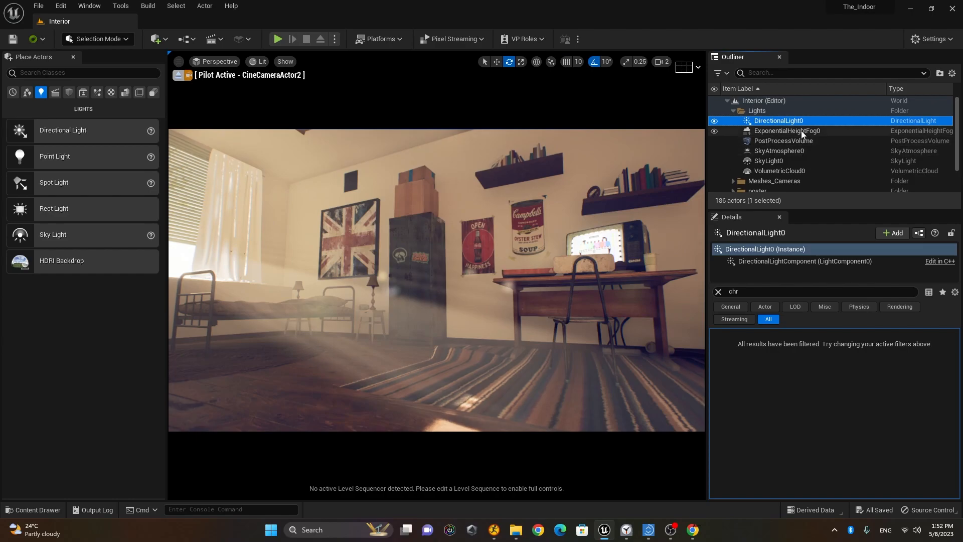
# Step: Delete DirectionalLight0, SkyAtmosphere0, SkyLight0 and VolumetricCloud0, then raise the camera view
pyautogui.keyDown('ctrl'); pyautogui.click(798, 151); pyautogui.keyUp('ctrl')
pyautogui.keyDown('ctrl'); pyautogui.click(787, 161); pyautogui.keyUp('ctrl')
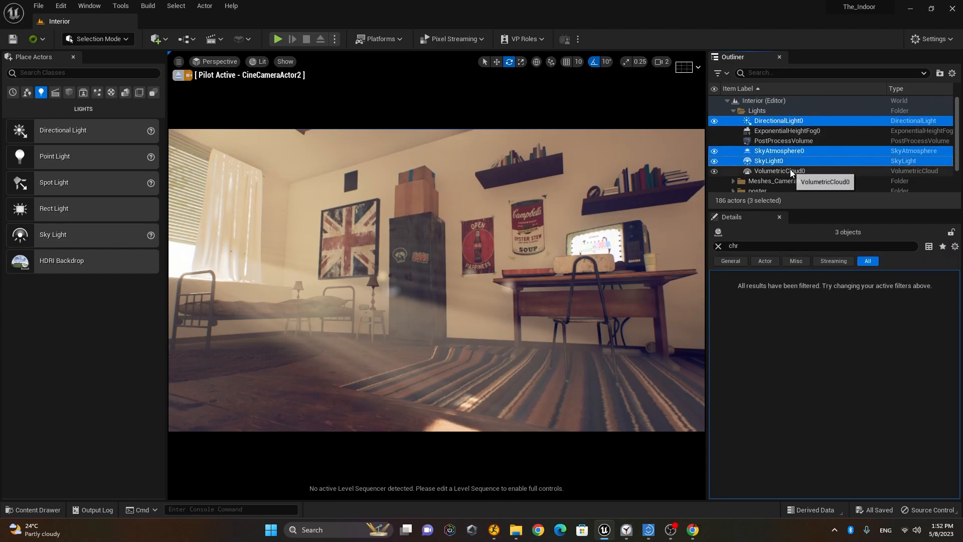
pyautogui.keyDown('ctrl'); pyautogui.click(790, 170); pyautogui.keyUp('ctrl')
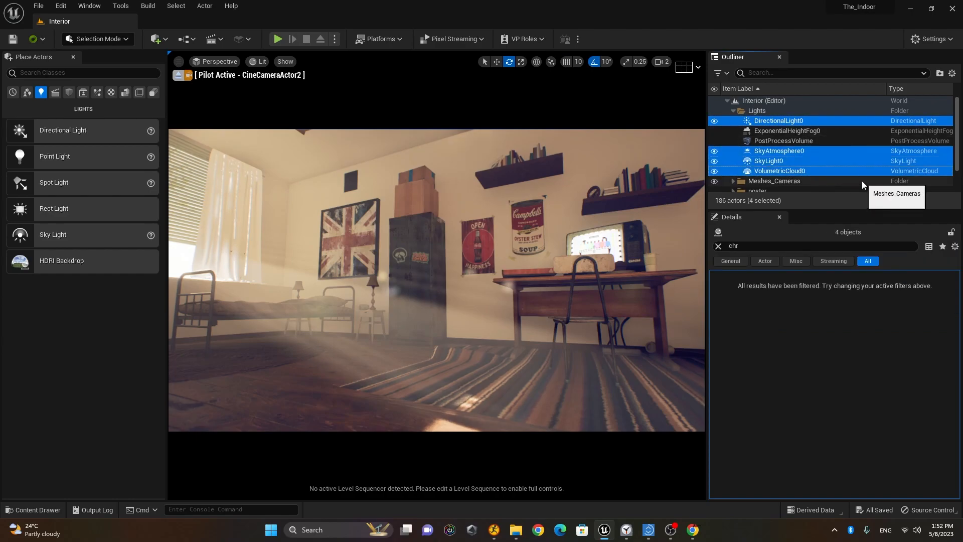
pyautogui.press('Delete')
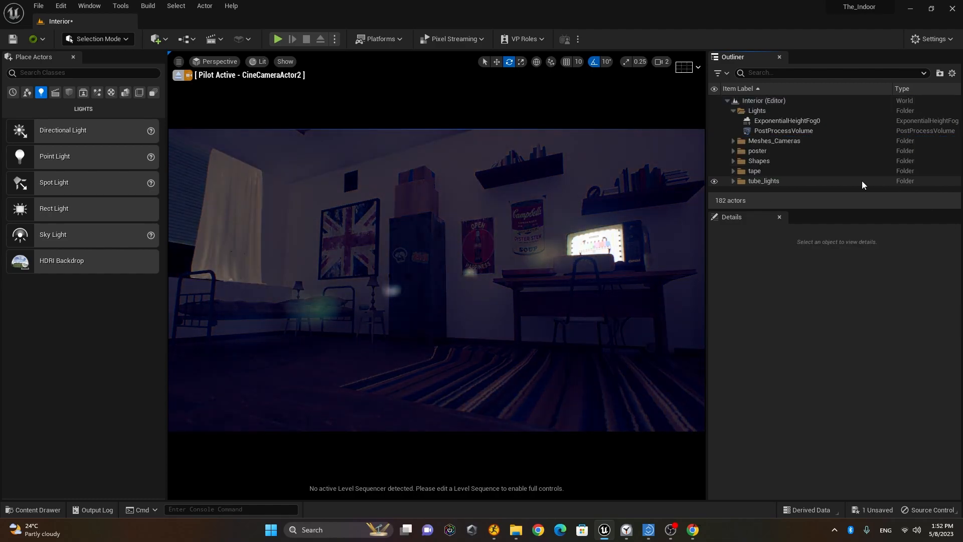
pyautogui.moveTo(492, 278); pyautogui.dragTo(495, 306, button='right')
pyautogui.press('e')
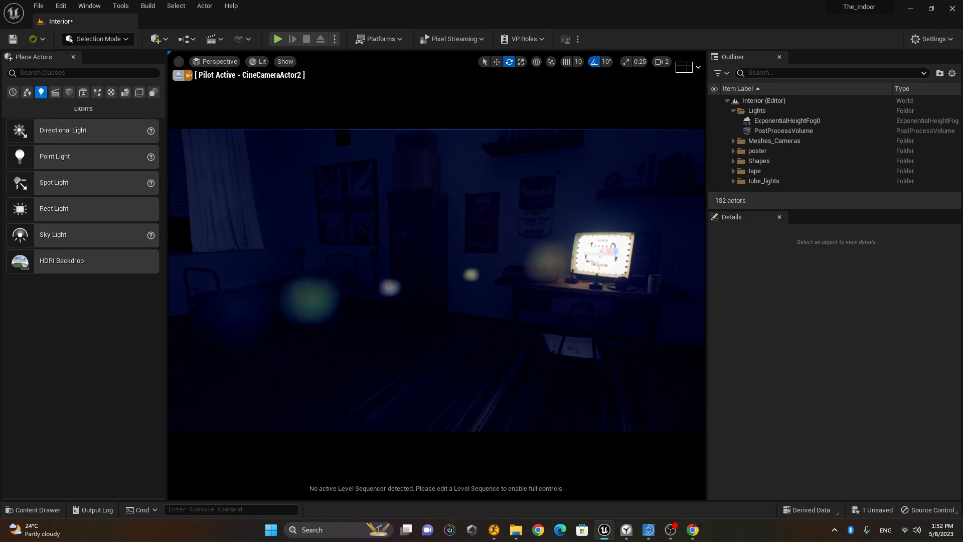
# Step: Switch to the browser and open Poly Haven's HDRI library
pyautogui.click(693, 530)
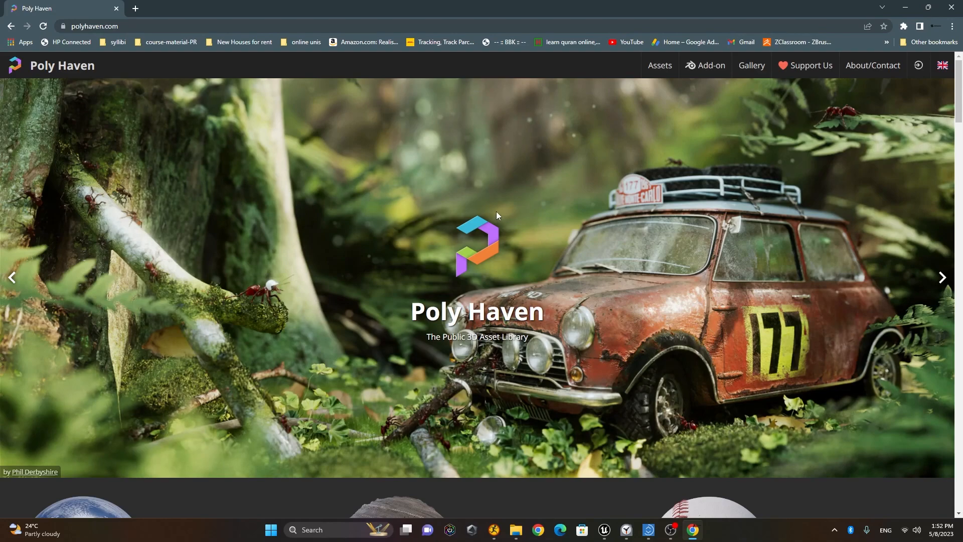
pyautogui.scroll(-7, 497, 212)
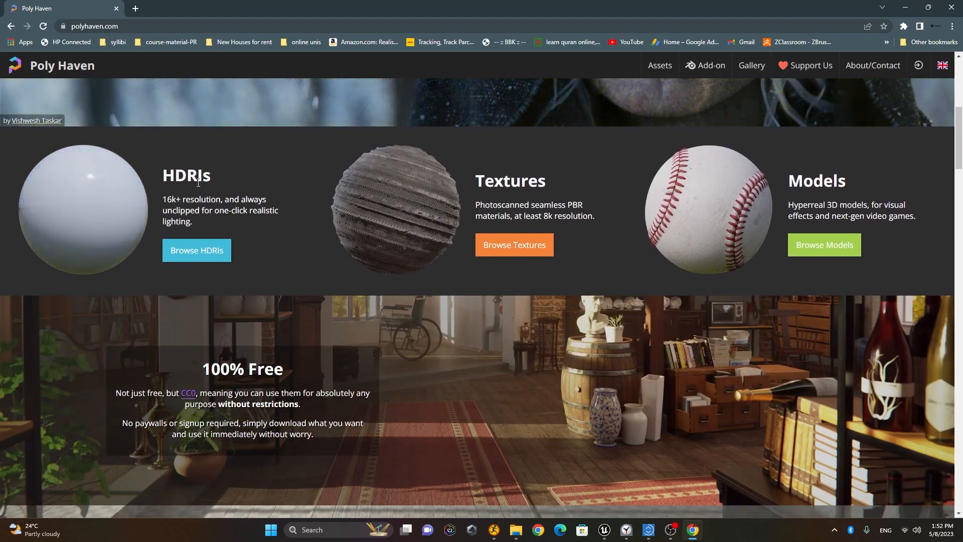
pyautogui.click(208, 257)
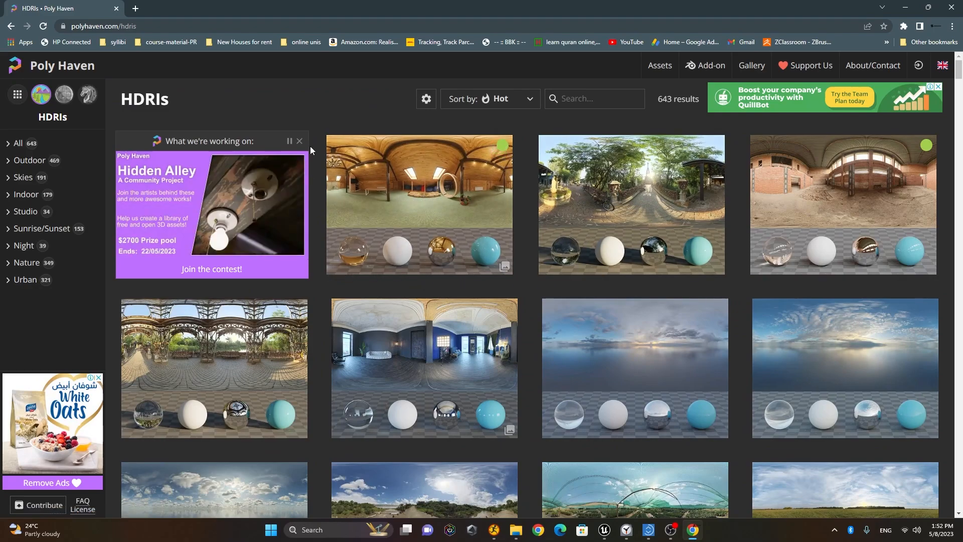
# Step: Filter the HDRIs to Outdoor > Urban and scroll through the 149 results
pyautogui.click(39, 161)
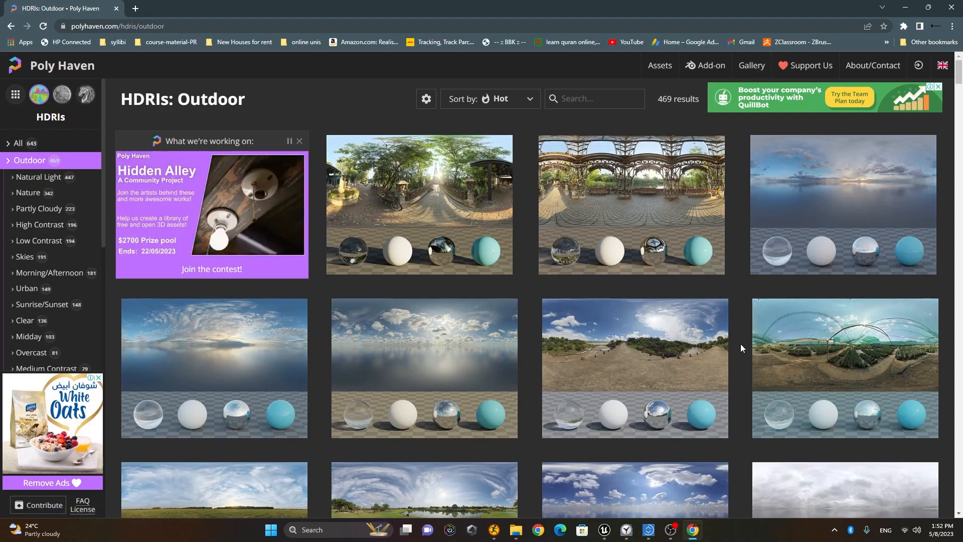
pyautogui.scroll(-6, 725, 321)
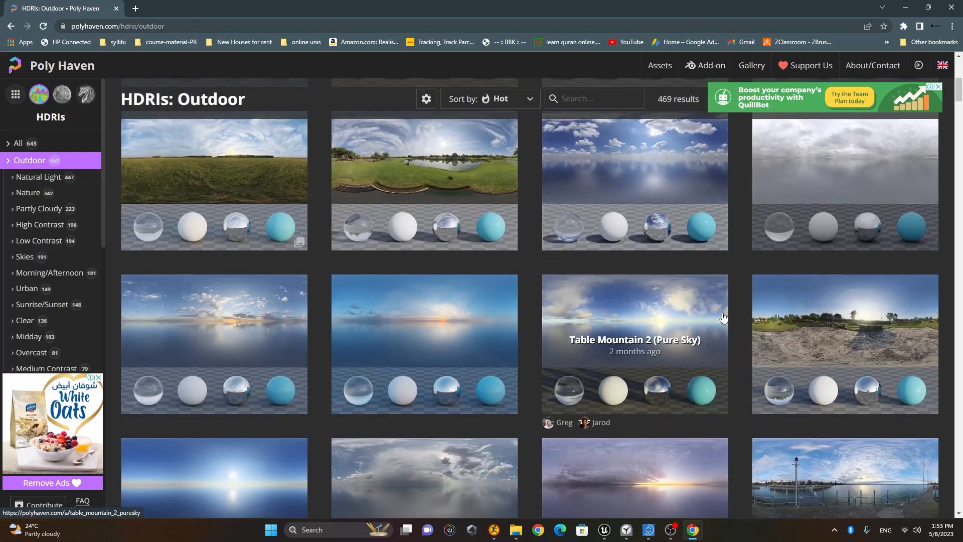
pyautogui.scroll(-2, 55, 201)
pyautogui.scroll(1, 45, 151)
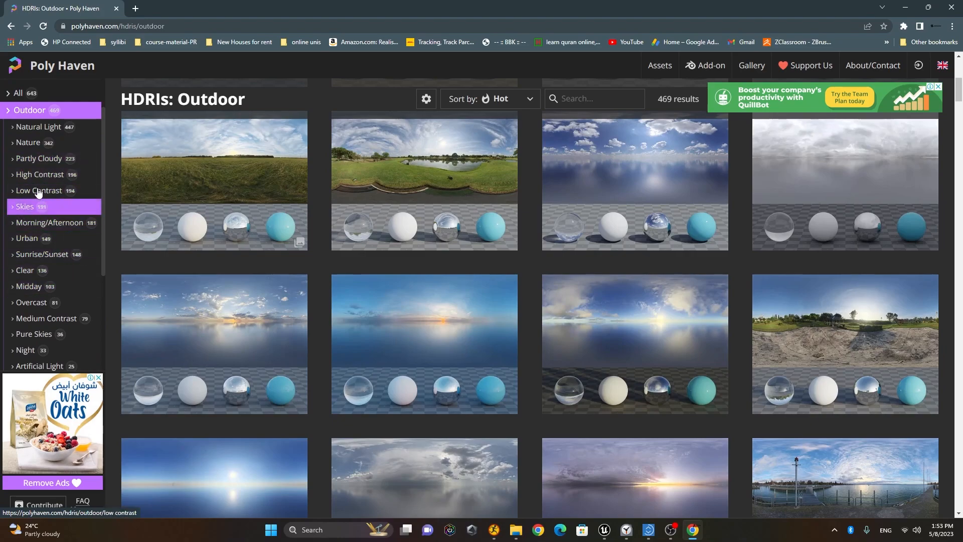
pyautogui.scroll(-1, 70, 305)
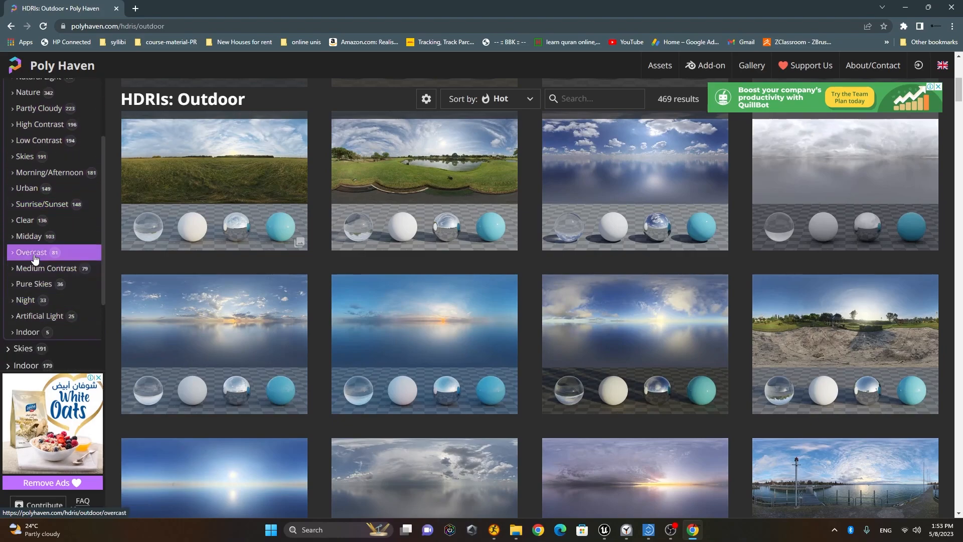
pyautogui.click(28, 190)
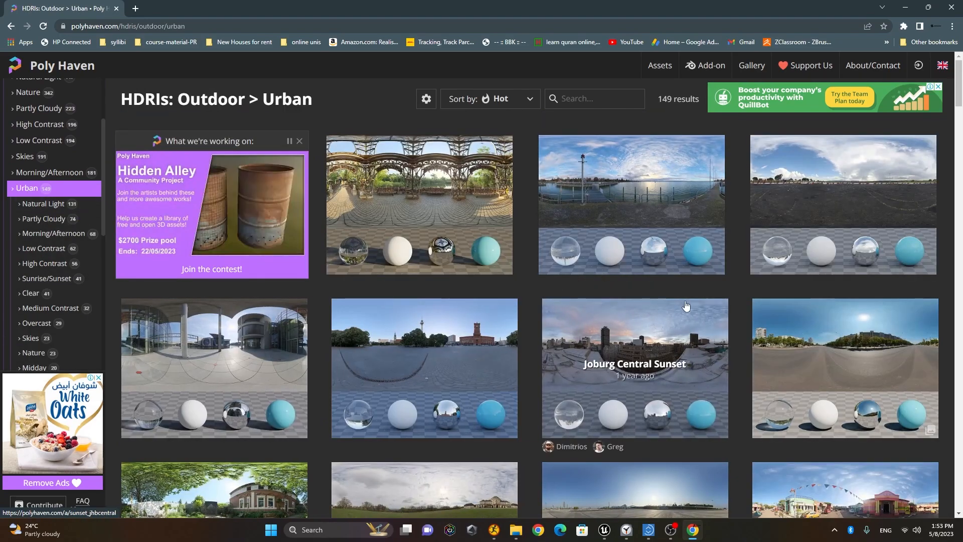
pyautogui.scroll(-1, 686, 307)
pyautogui.scroll(-2, 686, 267)
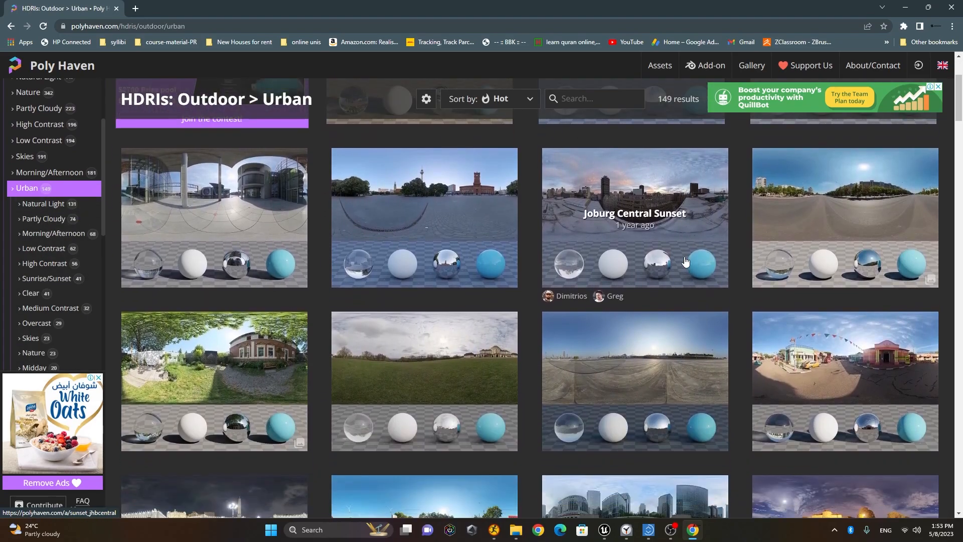
pyautogui.scroll(-2, 686, 261)
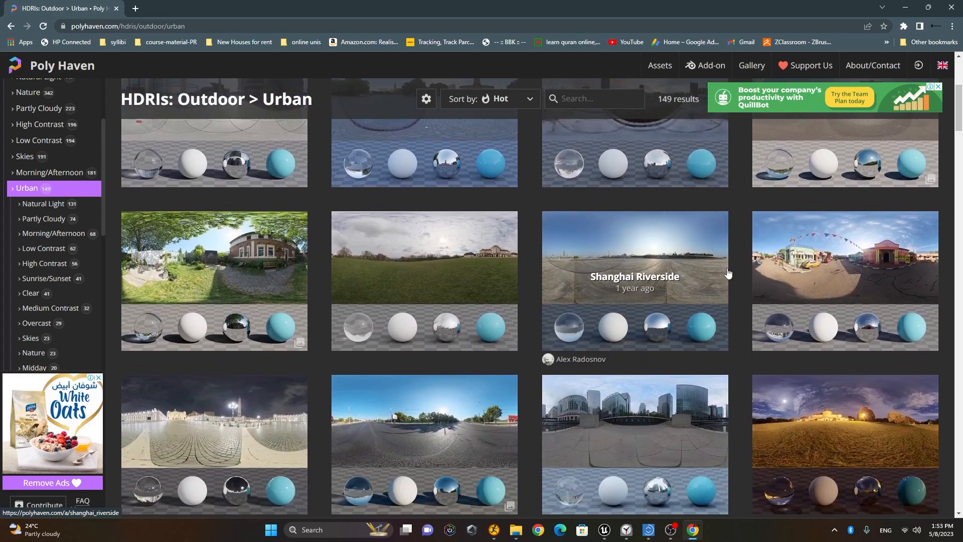
# Step: Download Pretville Street at 4K in HDR format as pretville_street_4k.hdr into Pictures
pyautogui.click(847, 252)
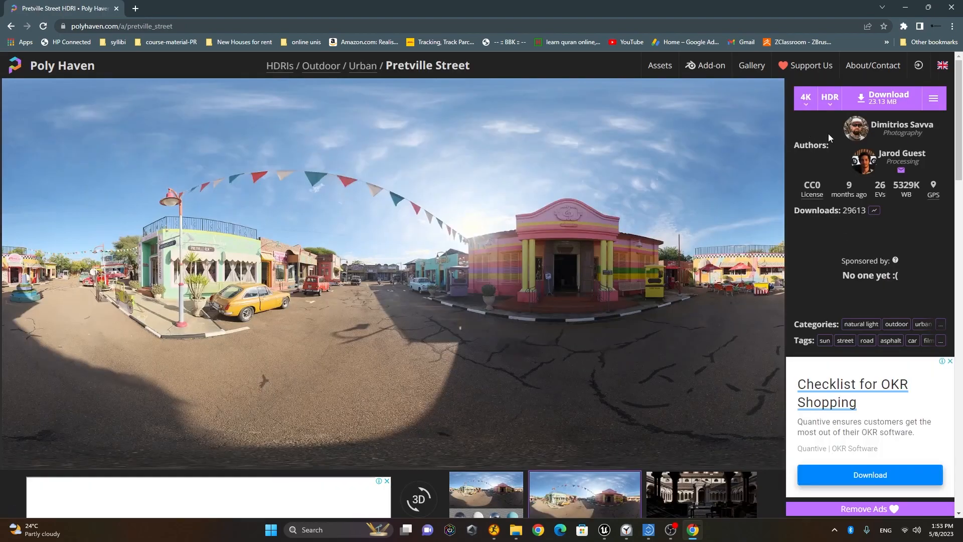
pyautogui.click(806, 107)
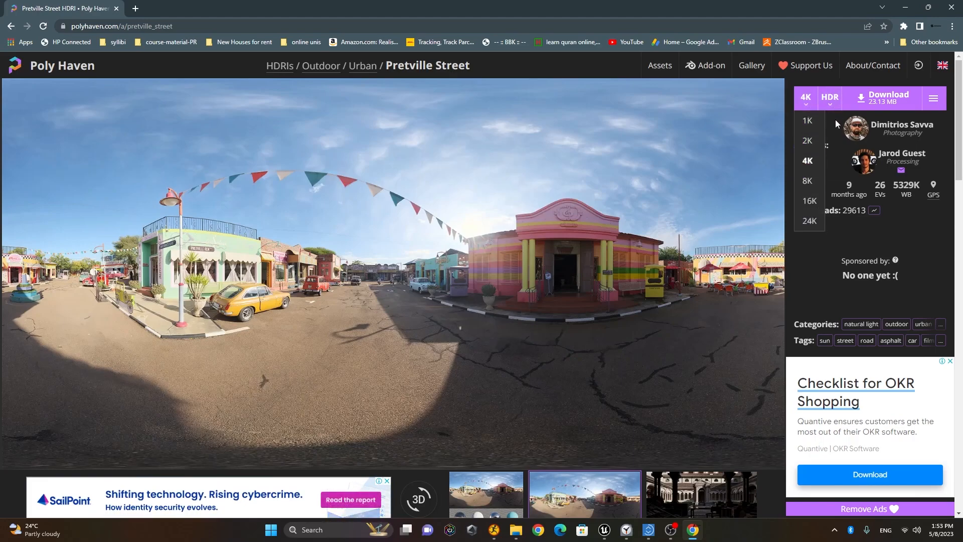
pyautogui.click(830, 99)
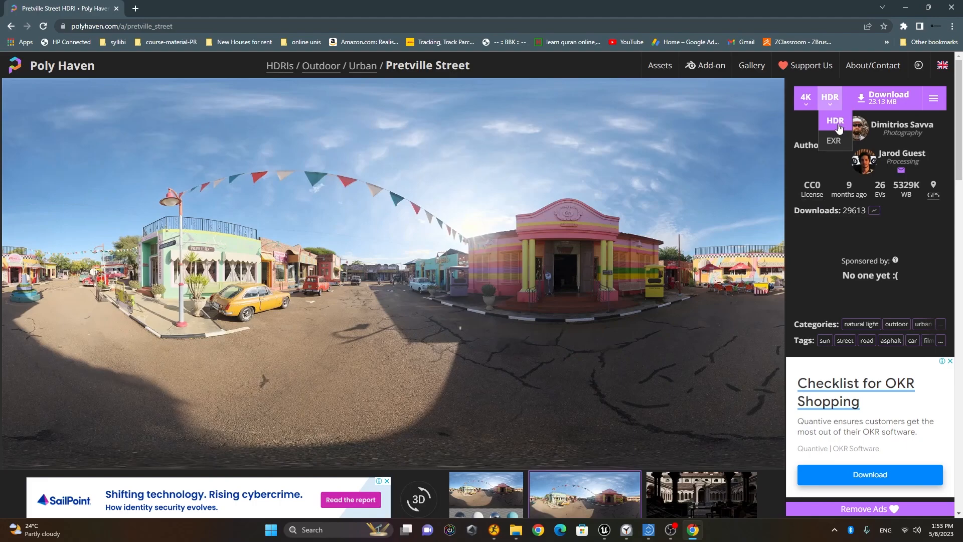
pyautogui.click(884, 98)
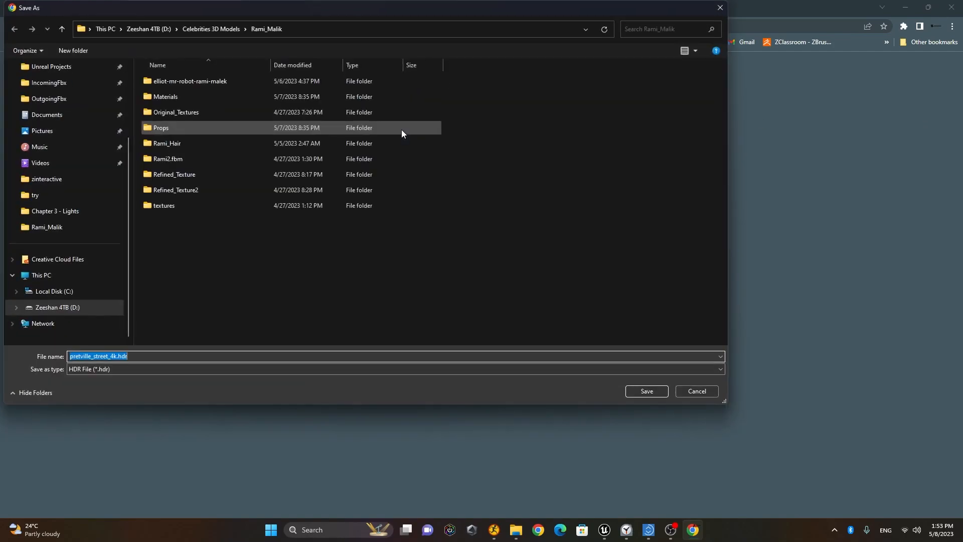
pyautogui.click(70, 134)
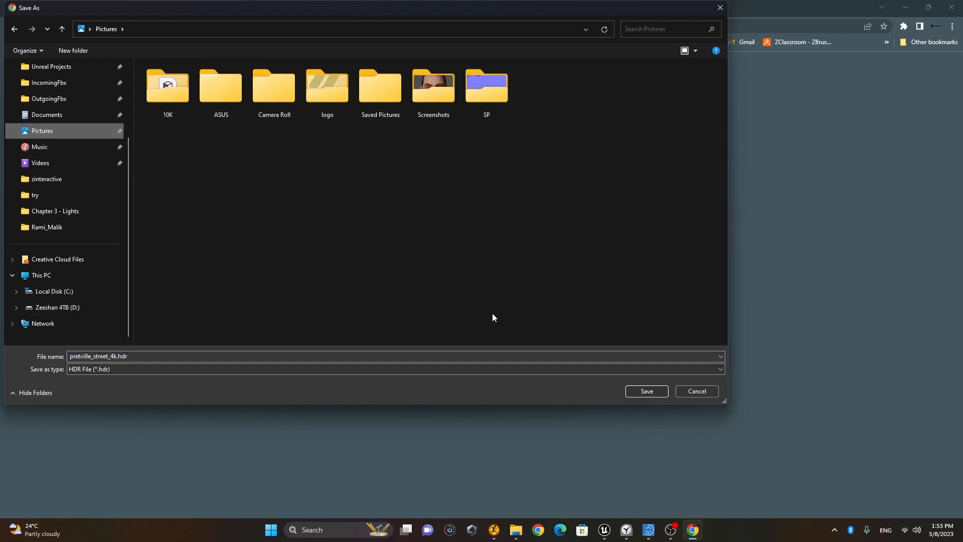
pyautogui.click(648, 392)
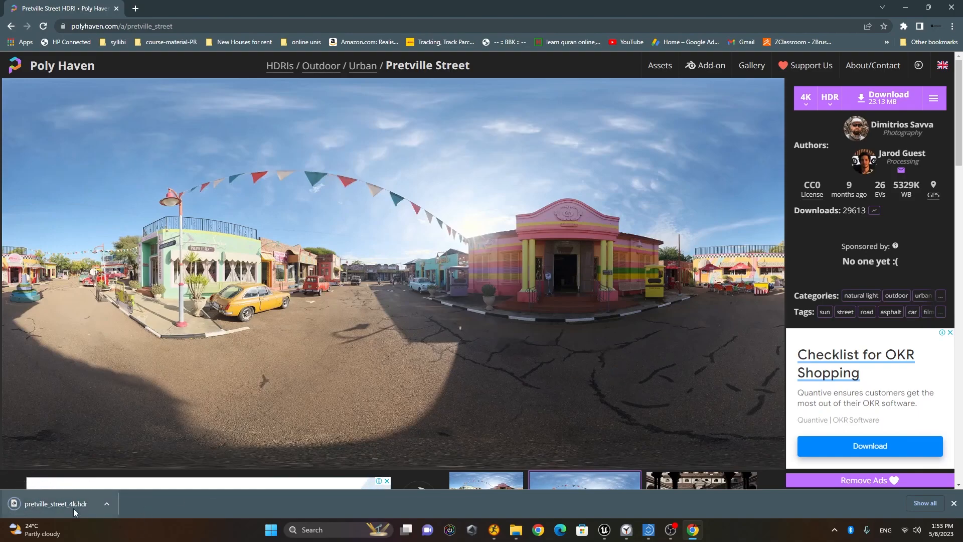
# Step: In the Content Drawer, add a folder named Custom_HDRI under Content
pyautogui.click(605, 529)
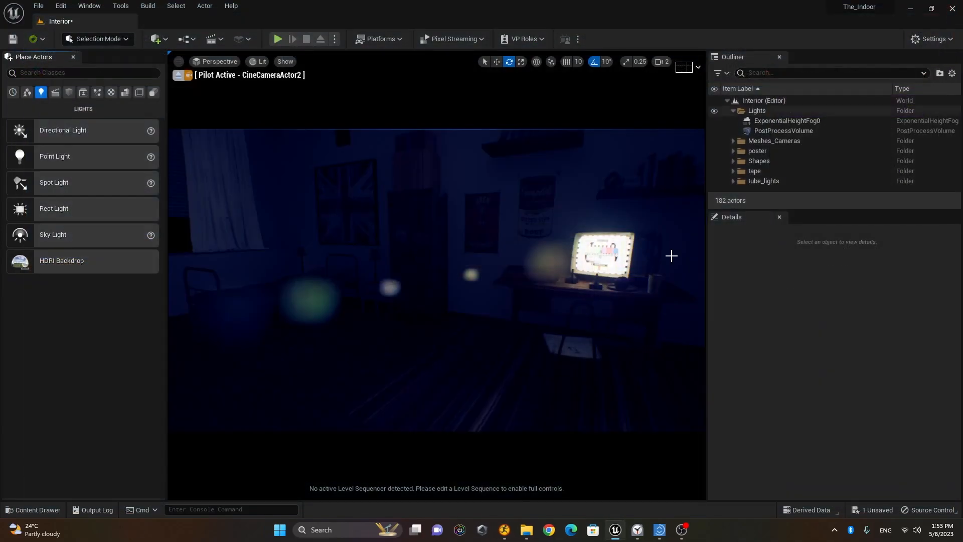
pyautogui.click(37, 511)
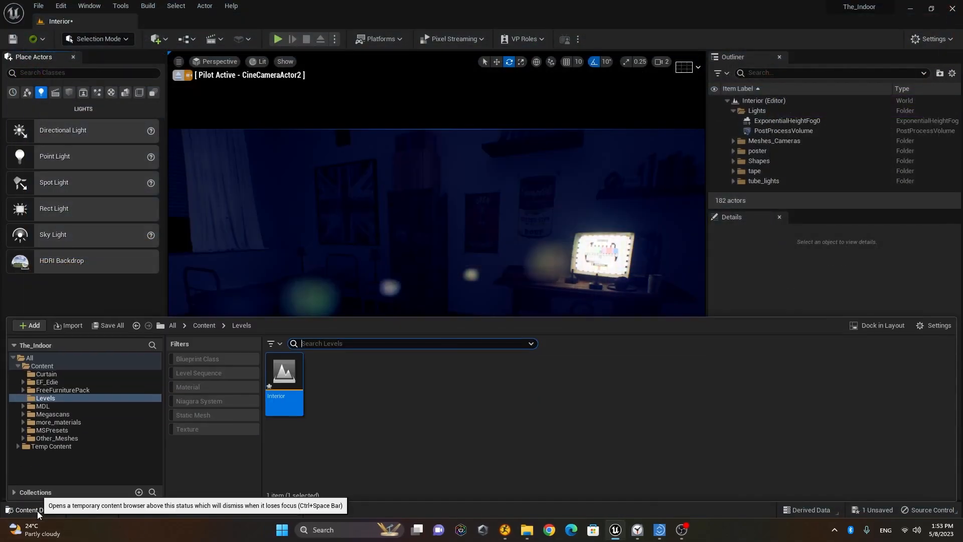
pyautogui.click(364, 443)
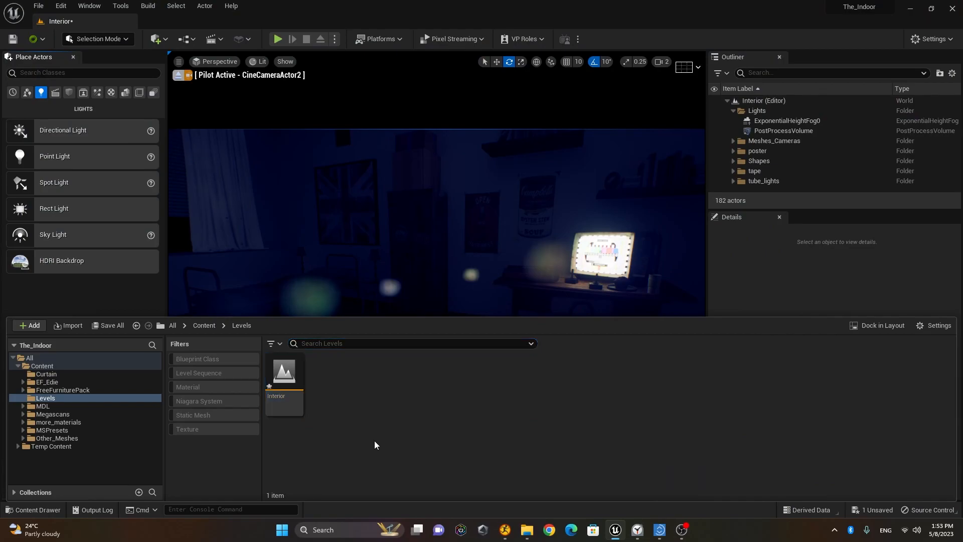
pyautogui.click(42, 366)
pyautogui.rightClick(54, 369)
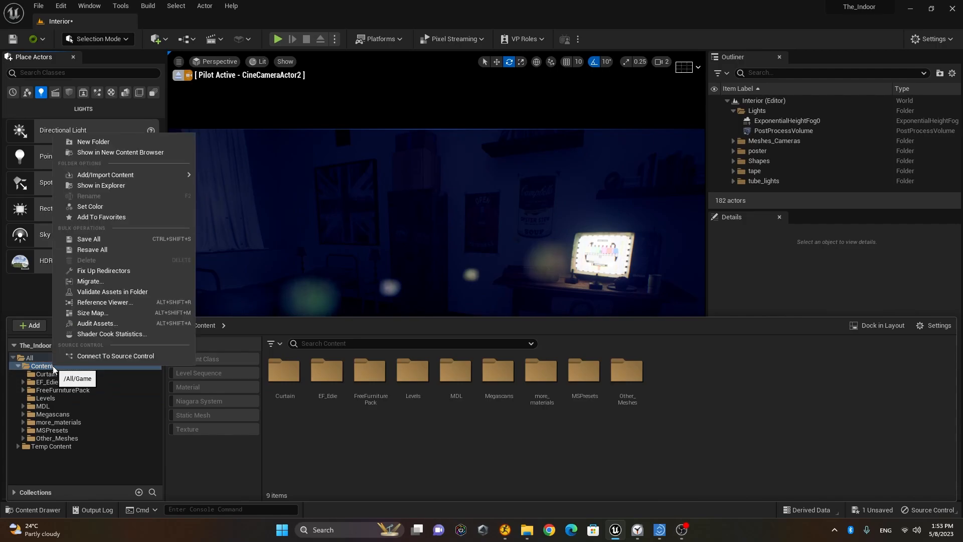
pyautogui.click(116, 140)
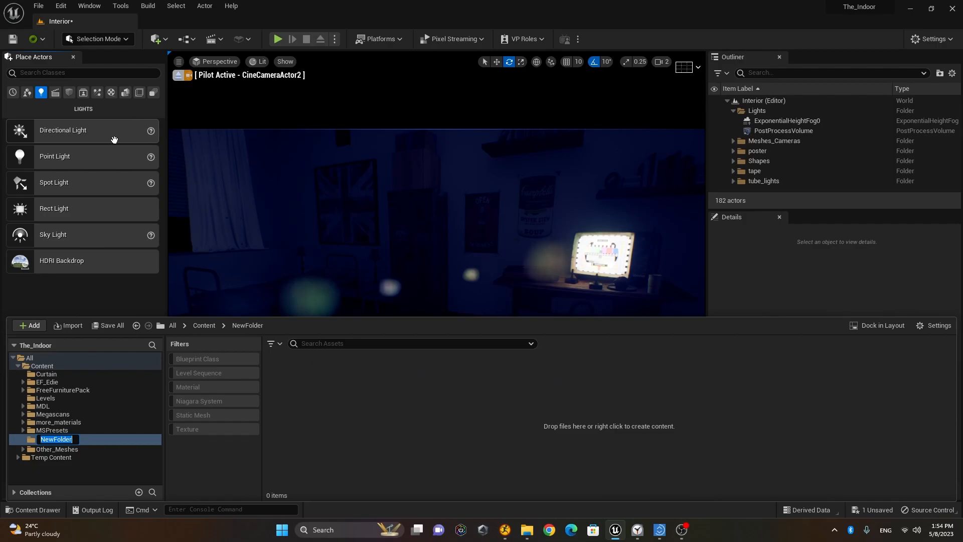
pyautogui.write('Custom_HDRI')
pyautogui.press('Return')
pyautogui.rightClick(404, 400)
# Step: Import pretville_street_4k.hdr from Pictures into /Game/Custom_HDRI
pyautogui.click(441, 126)
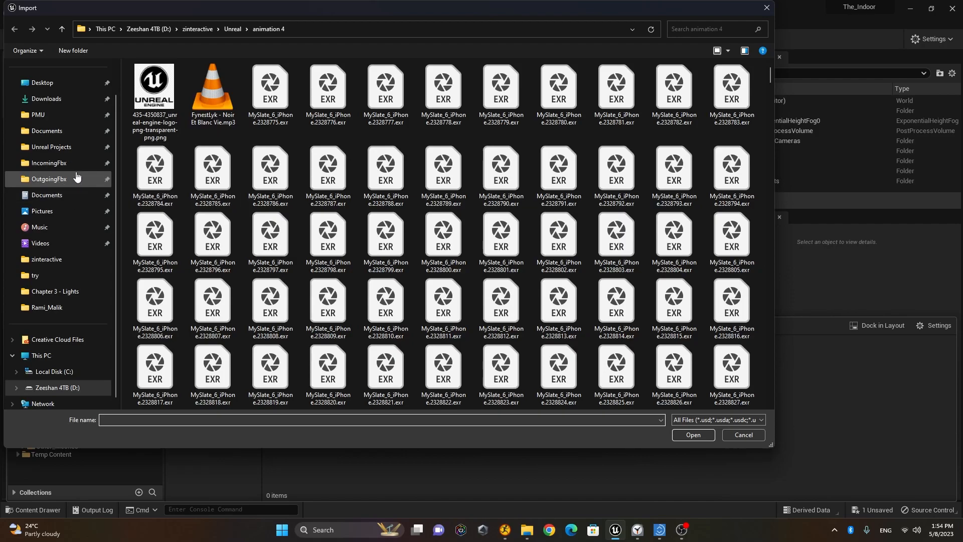
pyautogui.click(58, 216)
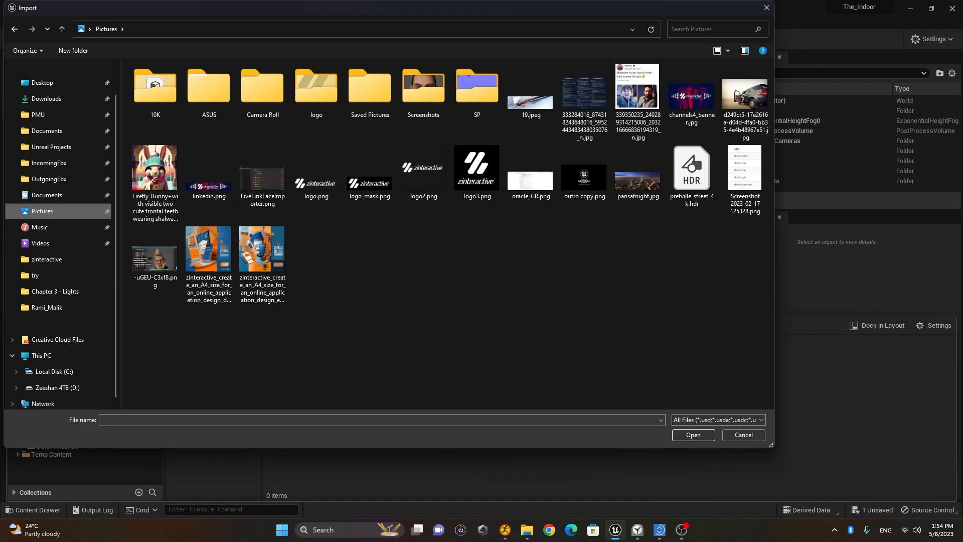
pyautogui.click(692, 173)
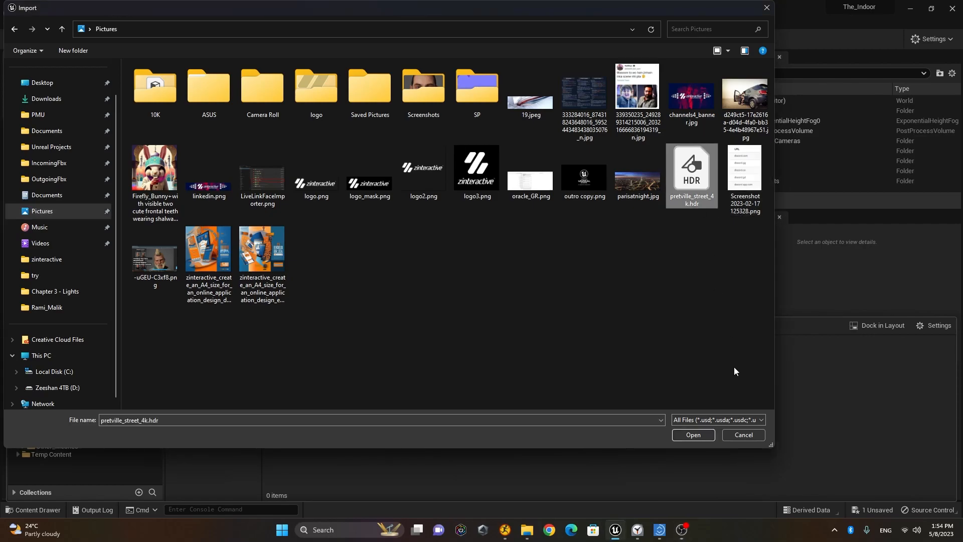
pyautogui.click(694, 435)
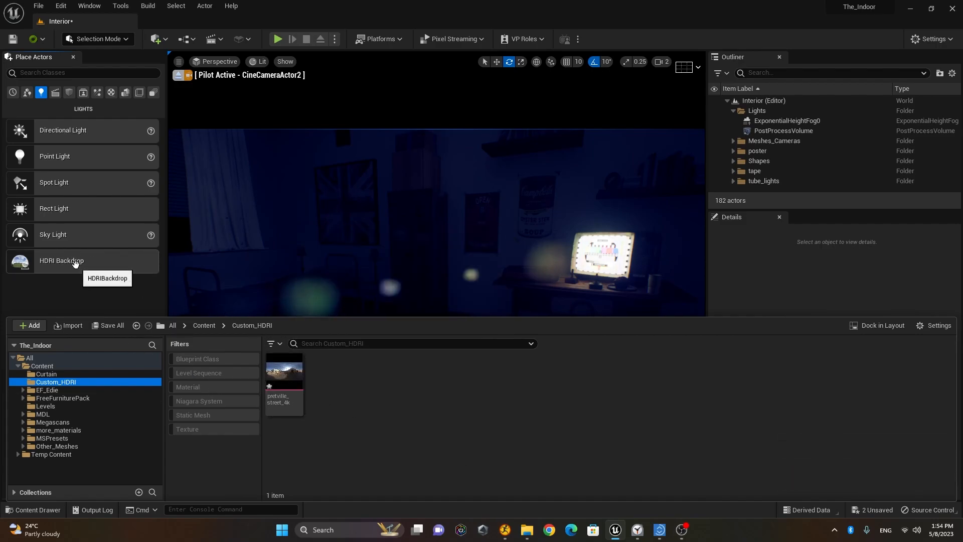
# Step: Drag an HDRI Backdrop actor from the Lights list into the bedroom viewport
pyautogui.click(75, 263)
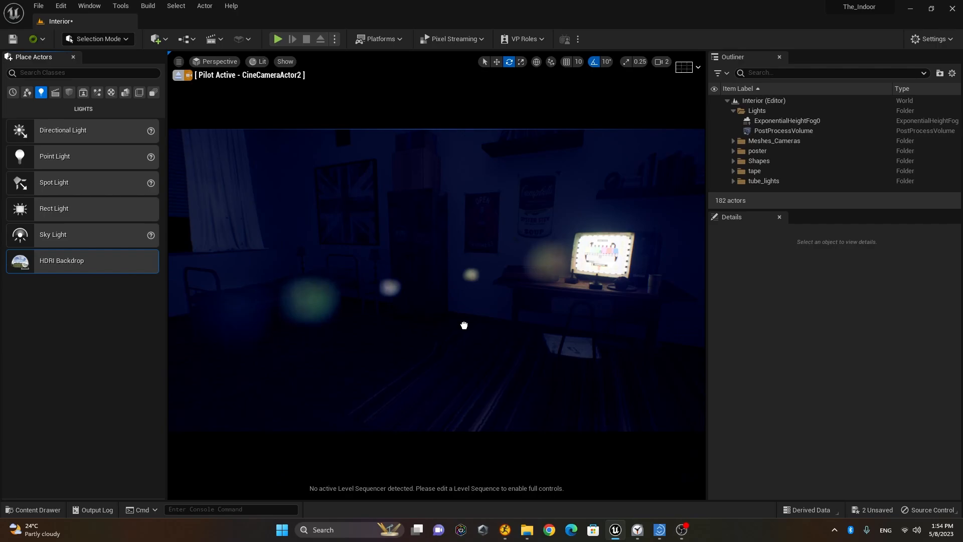
pyautogui.moveTo(513, 343); pyautogui.dragTo(524, 362)
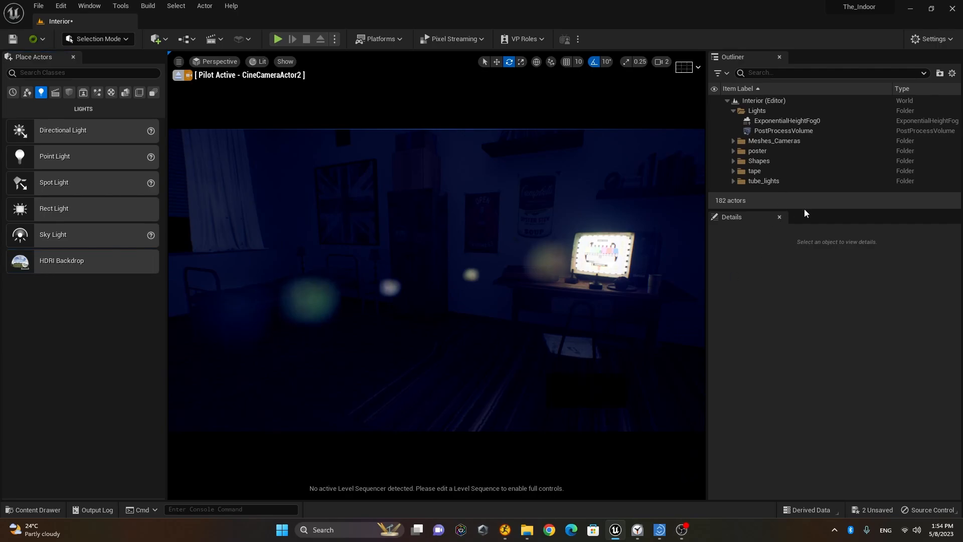
pyautogui.moveTo(835, 199); pyautogui.dragTo(499, 297)
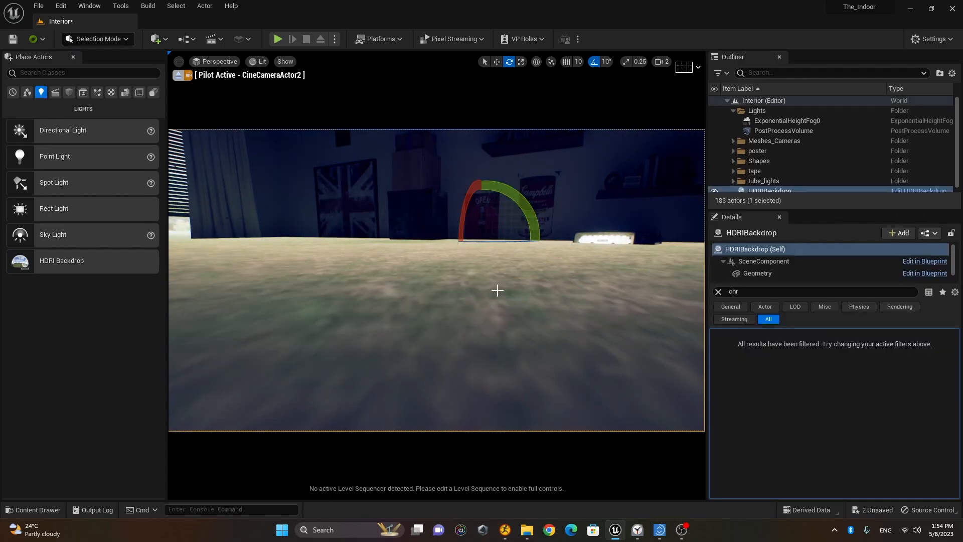
# Step: Stop piloting the cine camera, focus on the HDRIBackdrop and switch to the Move tool
pyautogui.click(178, 75)
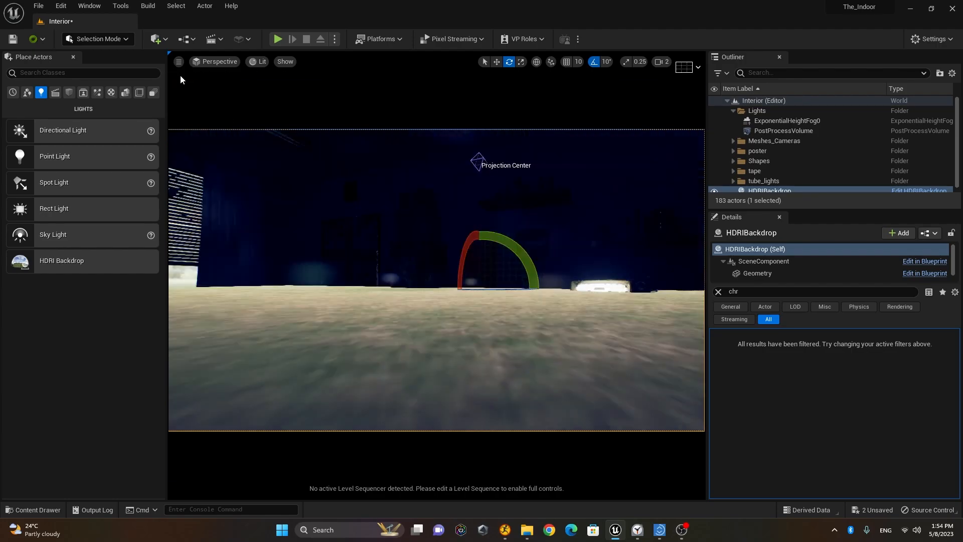
pyautogui.scroll(-8, 654, 278)
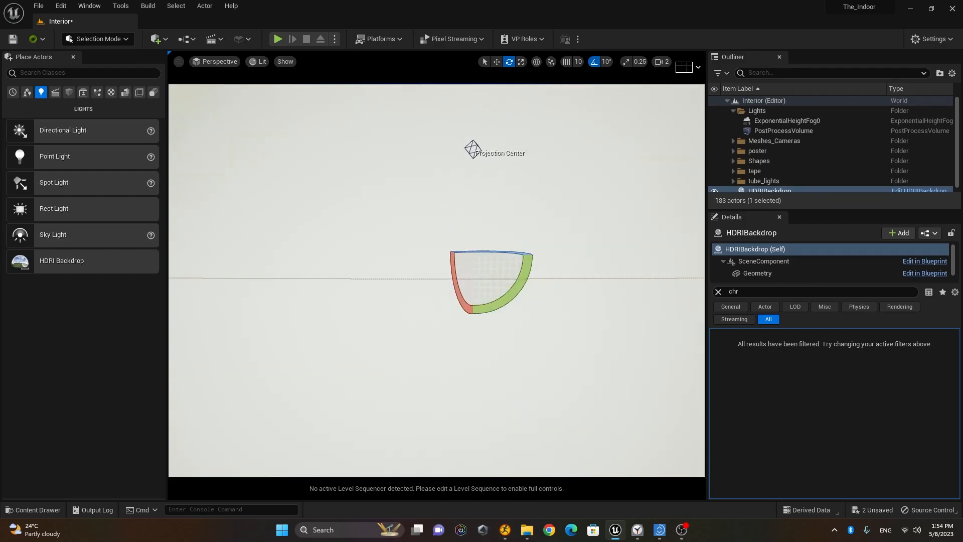
pyautogui.press('f')
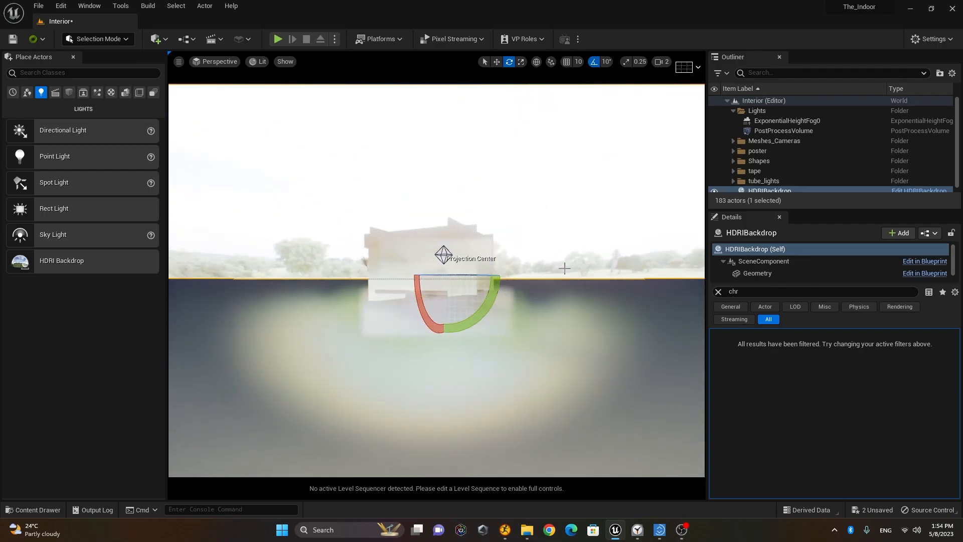
pyautogui.moveTo(549, 272)
pyautogui.keyDown('alt'); pyautogui.mouseDown()
pyautogui.moveTo(472, 274)
pyautogui.moveTo(549, 278)
pyautogui.mouseUp(); pyautogui.keyUp('alt')
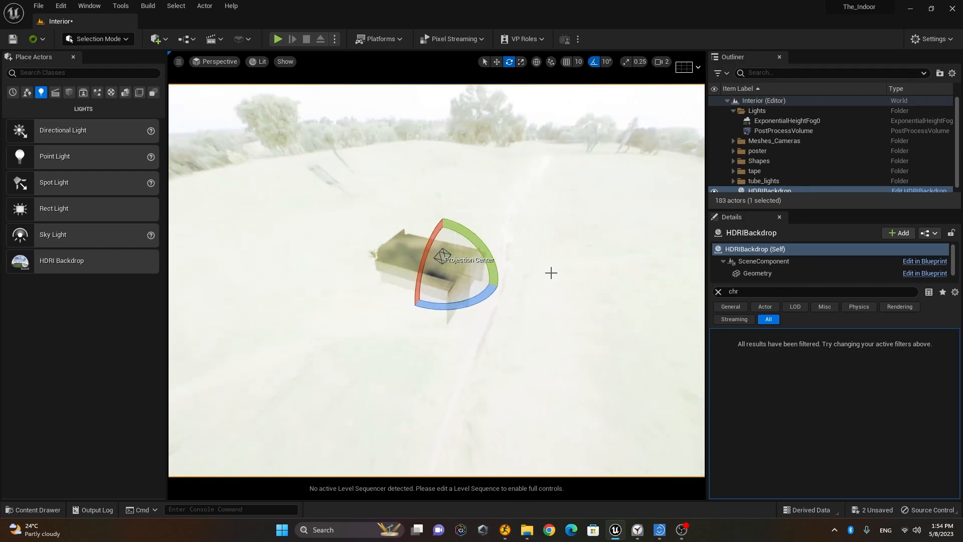
pyautogui.press('w')
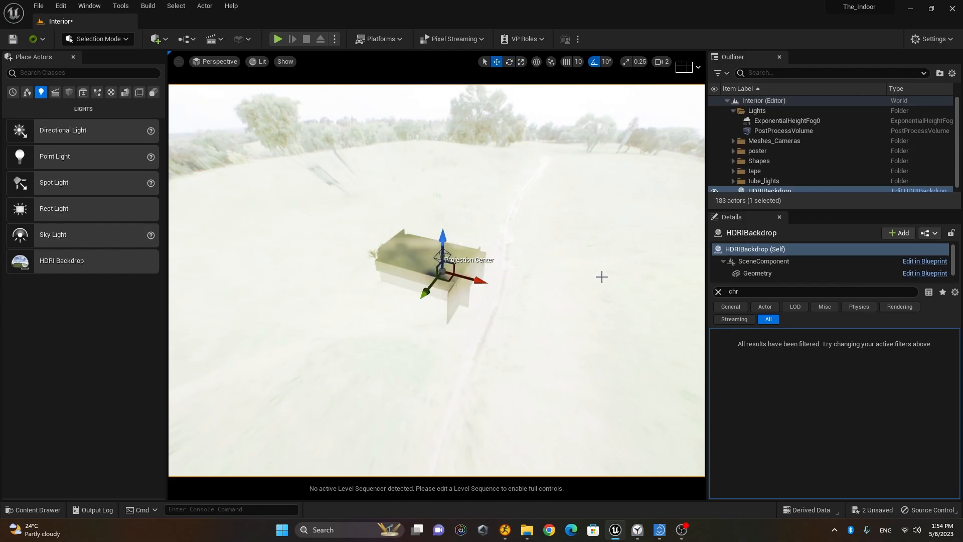
# Step: Lower the HDRI Backdrop along its Z axis so the bedroom sits on its ground
pyautogui.keyDown('alt'); pyautogui.moveTo(476, 367); pyautogui.dragTo(474, 323); pyautogui.keyUp('alt')
pyautogui.scroll(10, 426, 270)
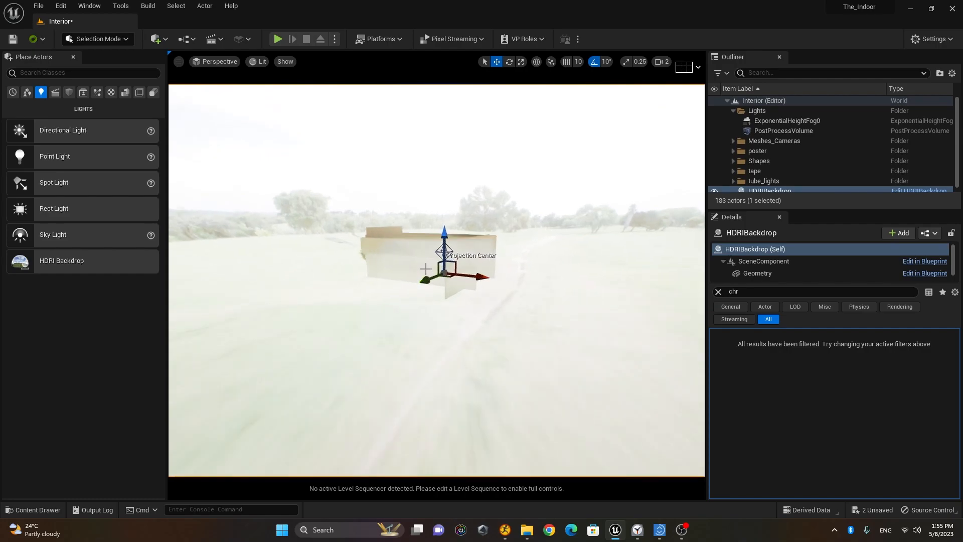
pyautogui.moveTo(425, 270); pyautogui.dragTo(409, 258, button='middle')
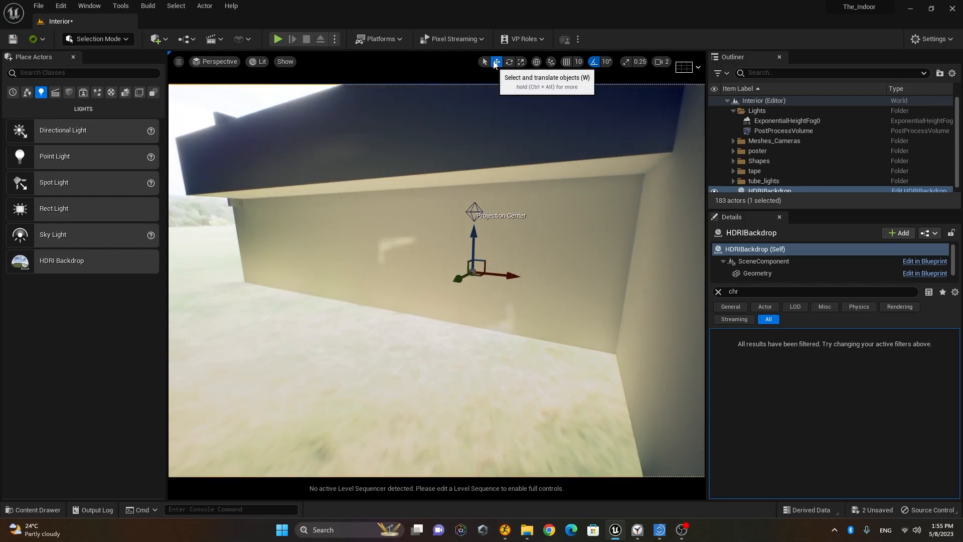
pyautogui.scroll(7, 488, 298)
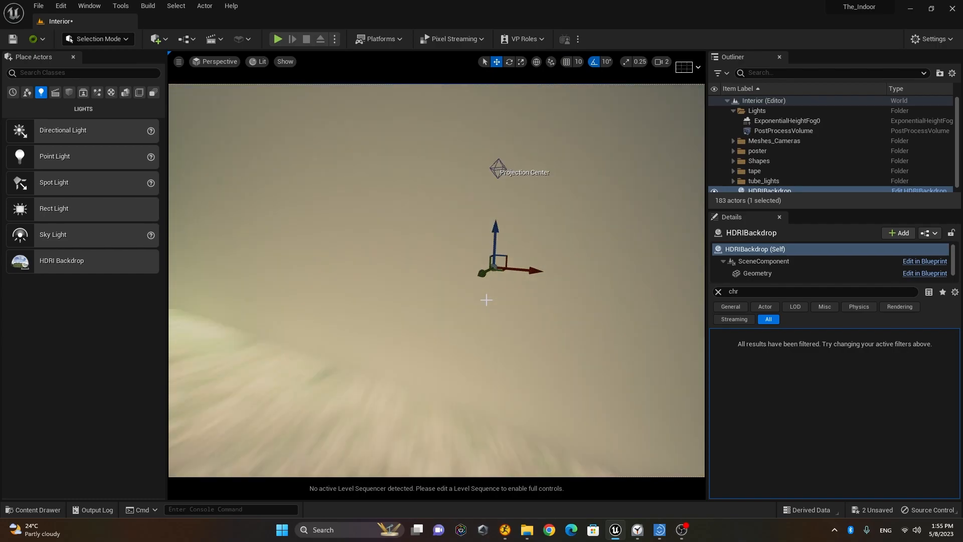
pyautogui.scroll(-4, 487, 291)
pyautogui.scroll(3, 487, 291)
pyautogui.moveTo(486, 292); pyautogui.dragTo(350, 264, button='right')
pyautogui.moveTo(395, 298); pyautogui.dragTo(552, 293, button='right')
pyautogui.moveTo(354, 252); pyautogui.dragTo(416, 237, button='right')
pyautogui.moveTo(405, 216); pyautogui.dragTo(420, 300)
# Step: Orbit around the backdrop to inspect the bedroom inside the grassy panorama
pyautogui.moveTo(477, 318); pyautogui.dragTo(400, 317, button='right')
pyautogui.press('f')
pyautogui.keyDown('alt'); pyautogui.moveTo(482, 302); pyautogui.dragTo(627, 162); pyautogui.keyUp('alt')
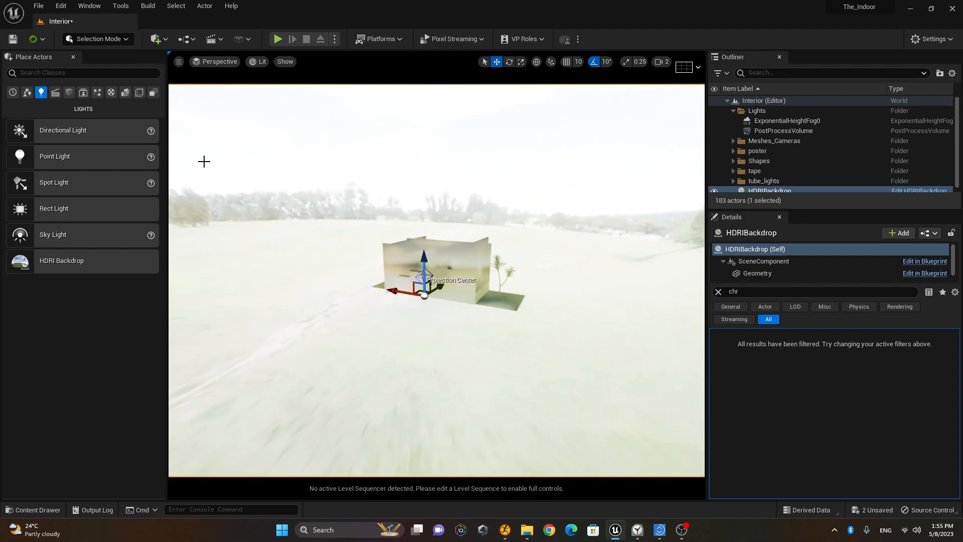
pyautogui.keyDown('alt'); pyautogui.moveTo(301, 188); pyautogui.dragTo(380, 167); pyautogui.keyUp('alt')
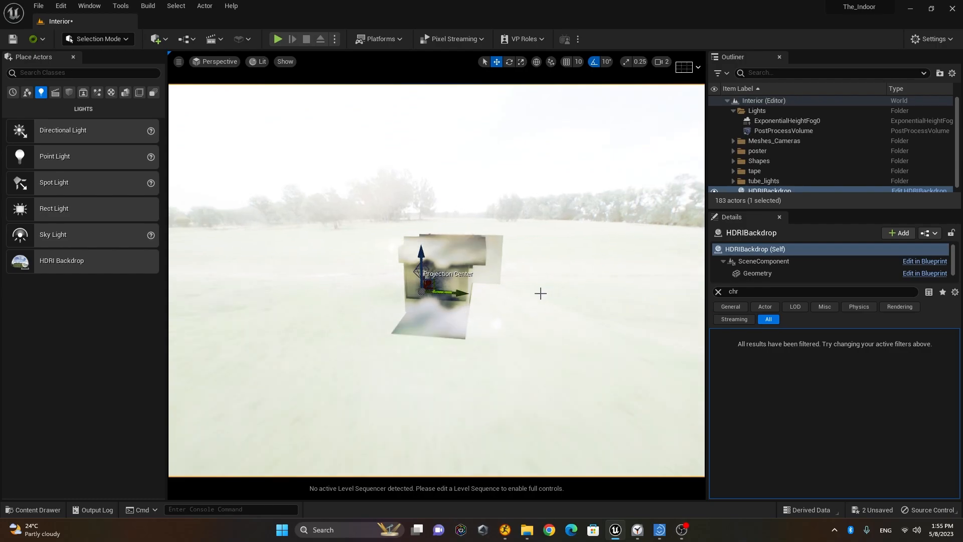
pyautogui.scroll(5, 540, 293)
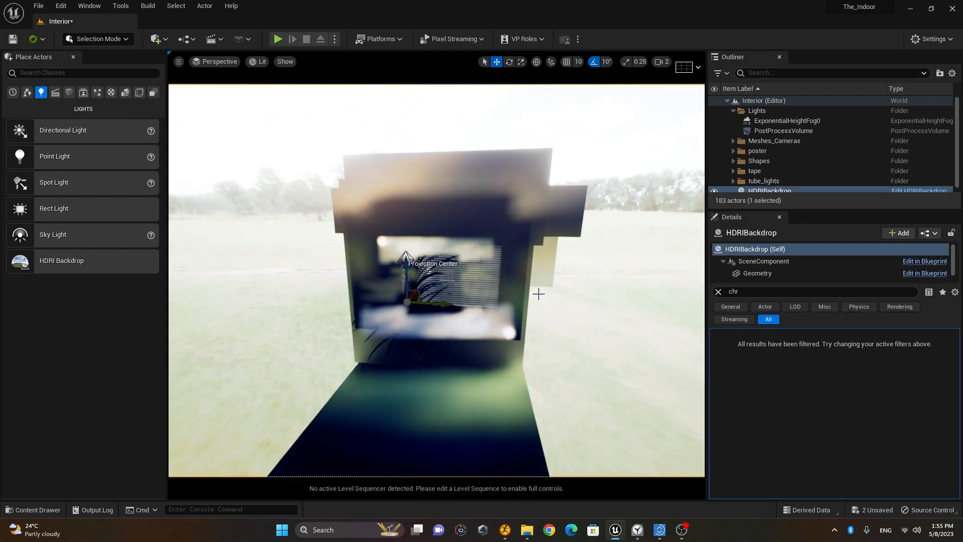
pyautogui.scroll(-5, 519, 301)
pyautogui.keyDown('alt'); pyautogui.moveTo(519, 301); pyautogui.dragTo(321, 311); pyautogui.keyUp('alt')
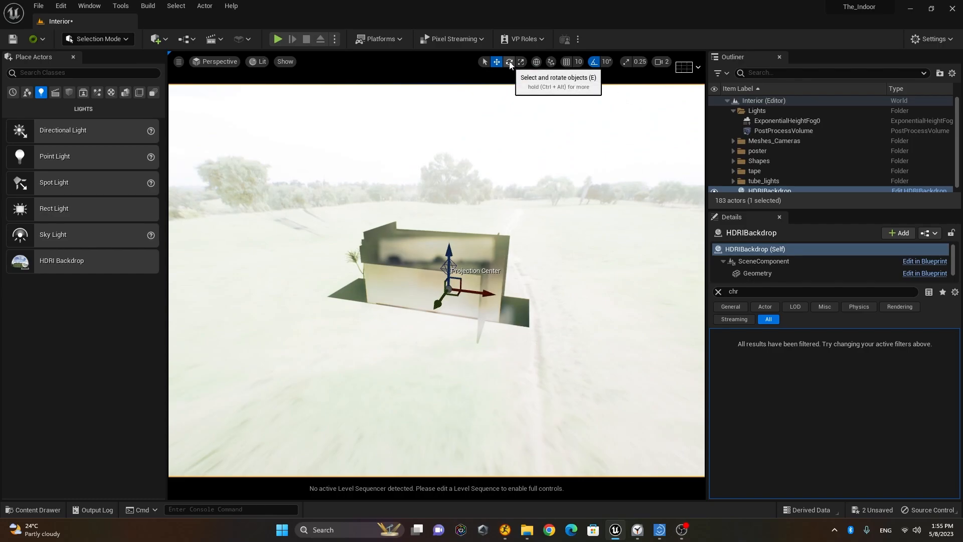
# Step: Rotate the HDRI backdrop's yaw to 72.65 degrees with rotation snapping turned off
pyautogui.press('e')
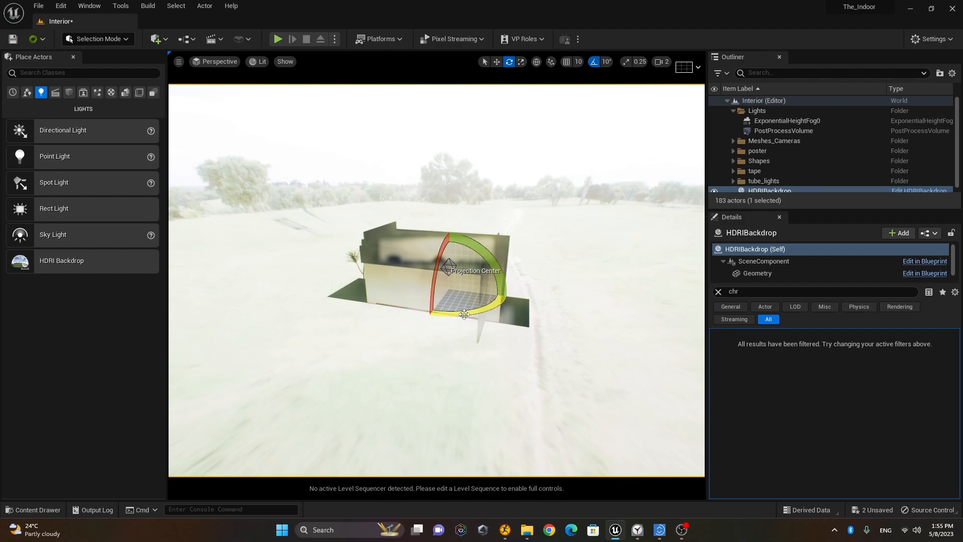
pyautogui.moveTo(464, 315); pyautogui.dragTo(355, 319)
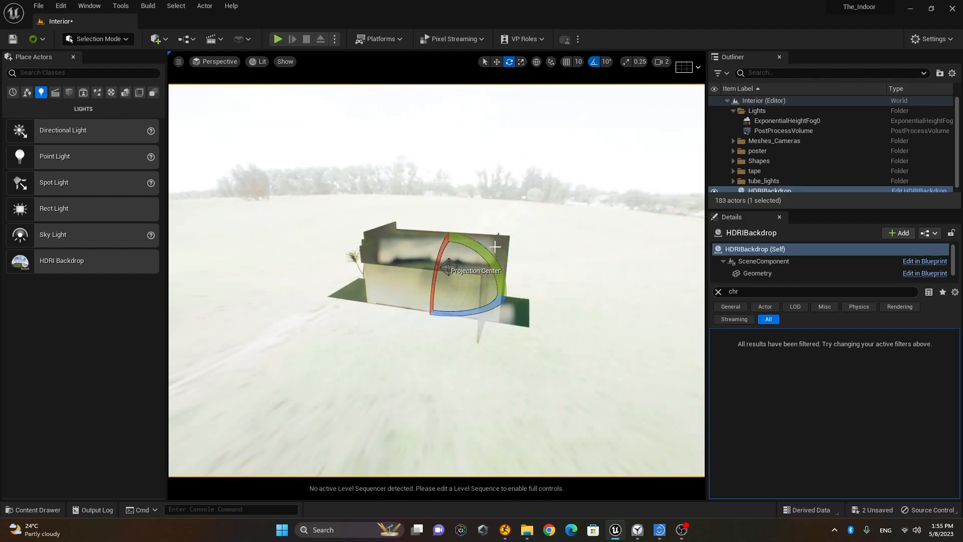
pyautogui.click(593, 63)
pyautogui.moveTo(474, 315)
pyautogui.mouseDown()
pyautogui.moveTo(587, 318)
pyautogui.moveTo(459, 313)
pyautogui.moveTo(479, 309)
pyautogui.mouseUp()
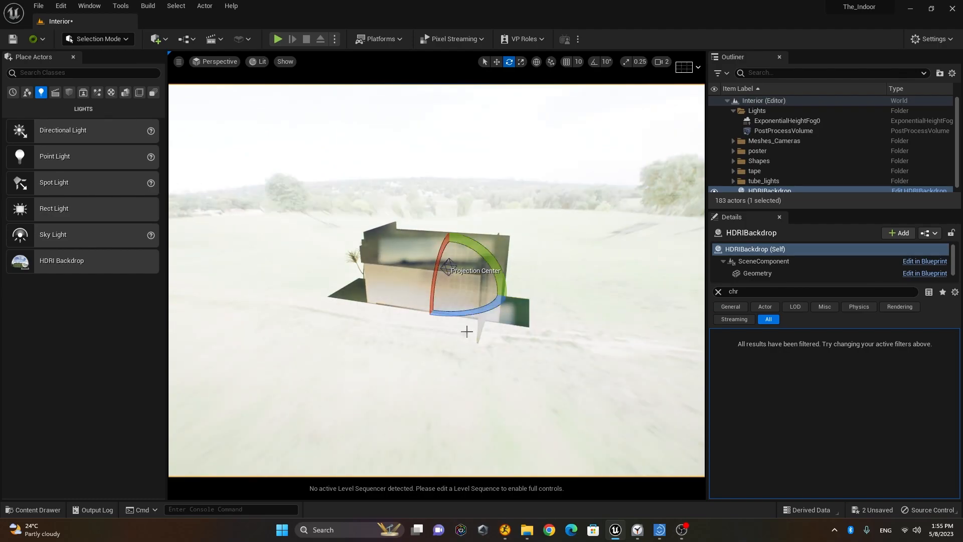
# Step: Dolly into the dark bedroom and turn the view toward the window and posters
pyautogui.scroll(12, 467, 301)
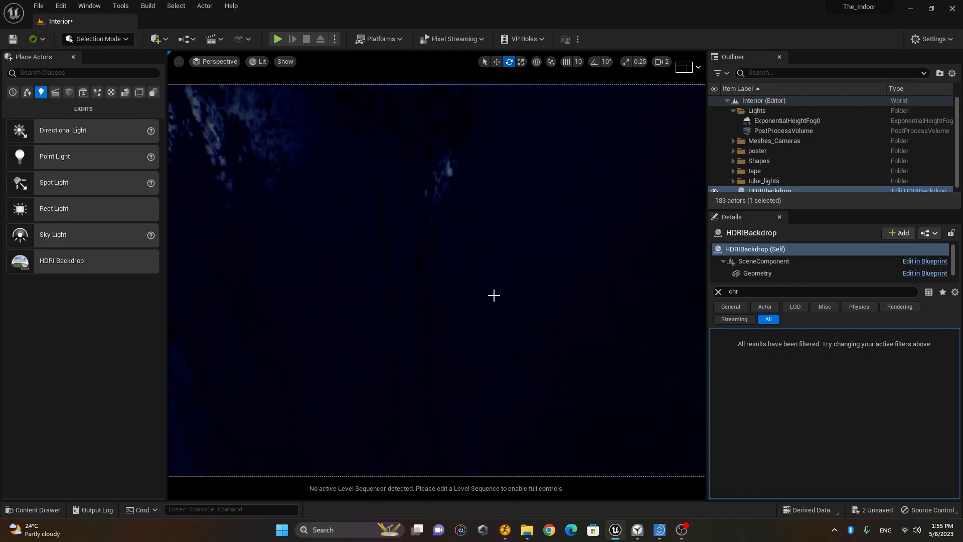
pyautogui.scroll(-3, 494, 296)
pyautogui.moveTo(476, 330)
pyautogui.mouseDown(button='right')
pyautogui.moveTo(490, 318)
pyautogui.moveTo(550, 316)
pyautogui.moveTo(494, 322)
pyautogui.mouseUp(button='right')
pyautogui.scroll(-3, 490, 318)
pyautogui.moveTo(577, 325); pyautogui.dragTo(595, 354, button='right')
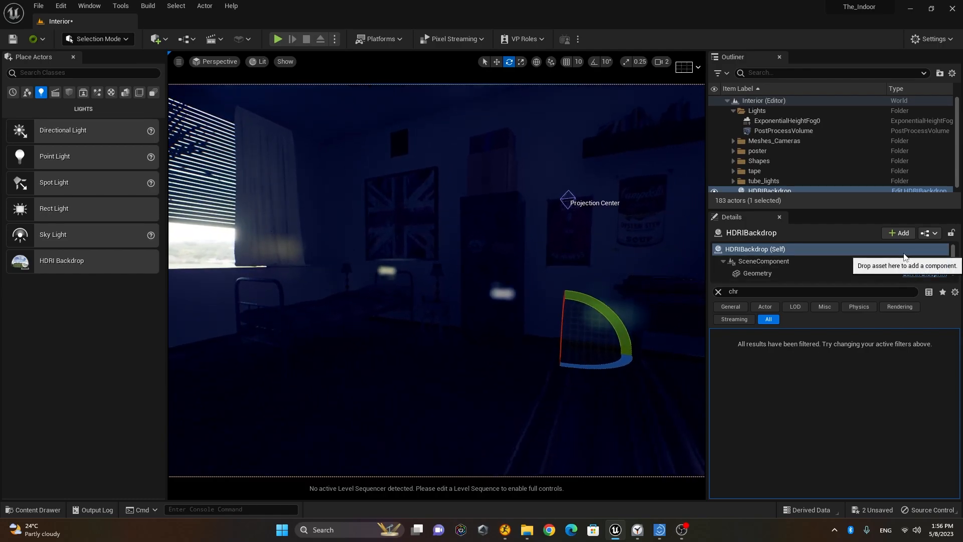
# Step: Move the HDRIBackdrop actor into the Lights folder in the Outliner
pyautogui.moveTo(805, 210); pyautogui.dragTo(803, 264)
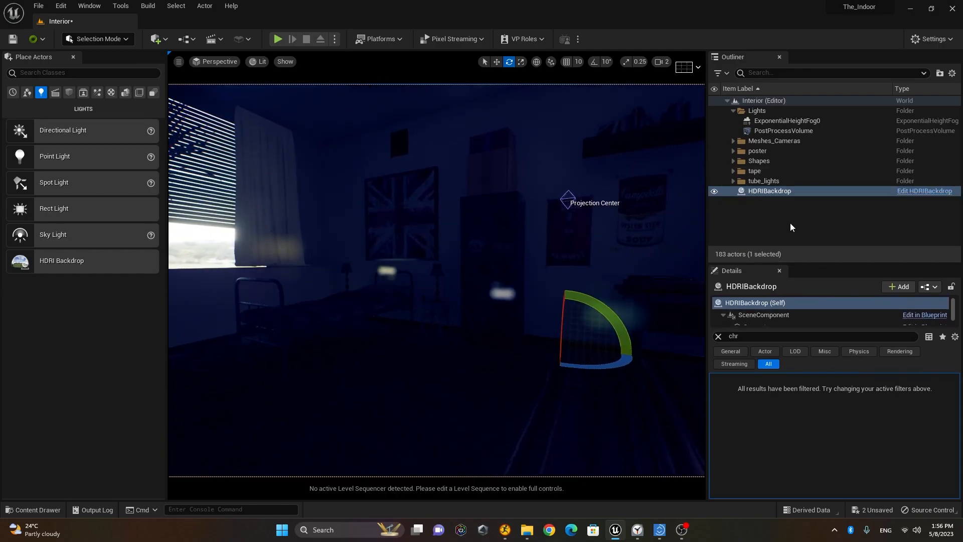
pyautogui.click(772, 192)
pyautogui.moveTo(772, 191); pyautogui.dragTo(766, 113)
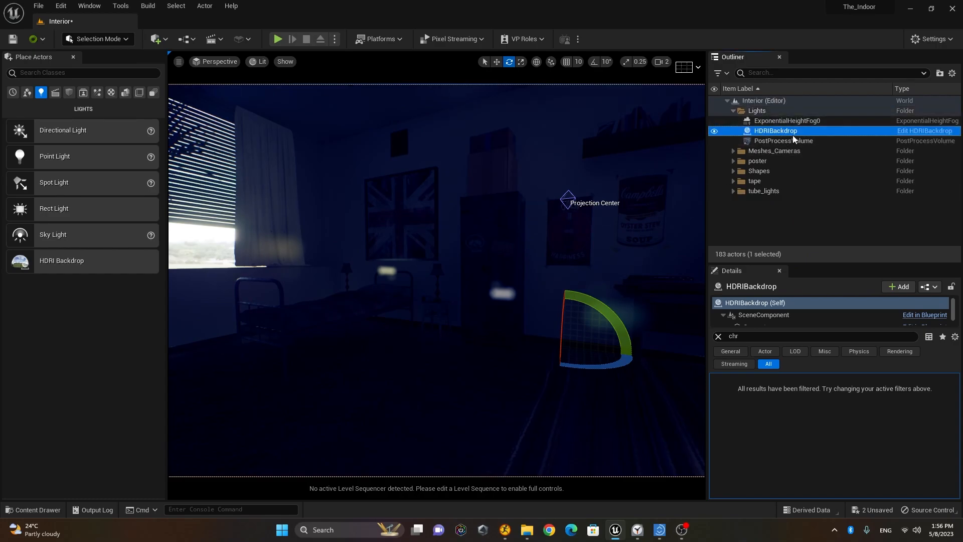
# Step: Set the HDRI backdrop Size to 10000 and look around the now-lit bedroom
pyautogui.click(720, 336)
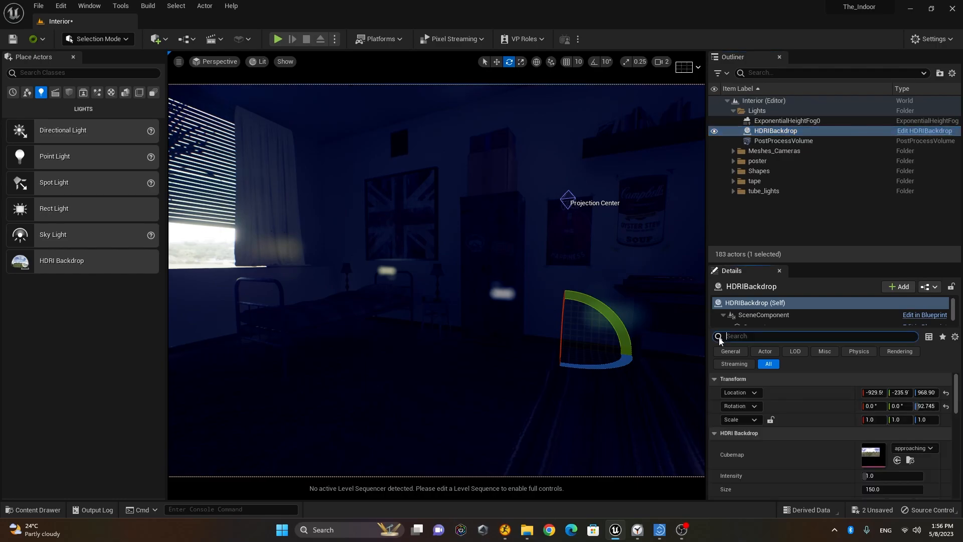
pyautogui.scroll(-3, 803, 414)
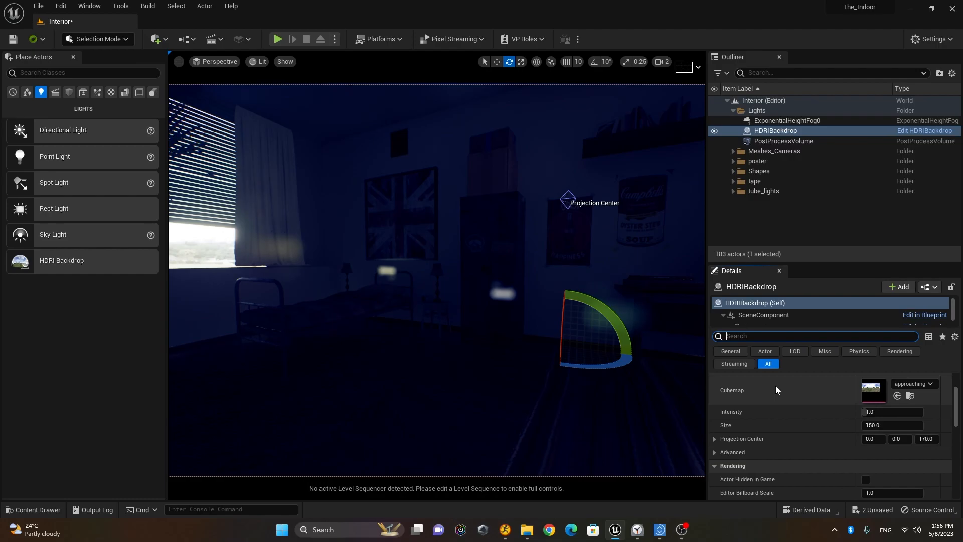
pyautogui.click(905, 426)
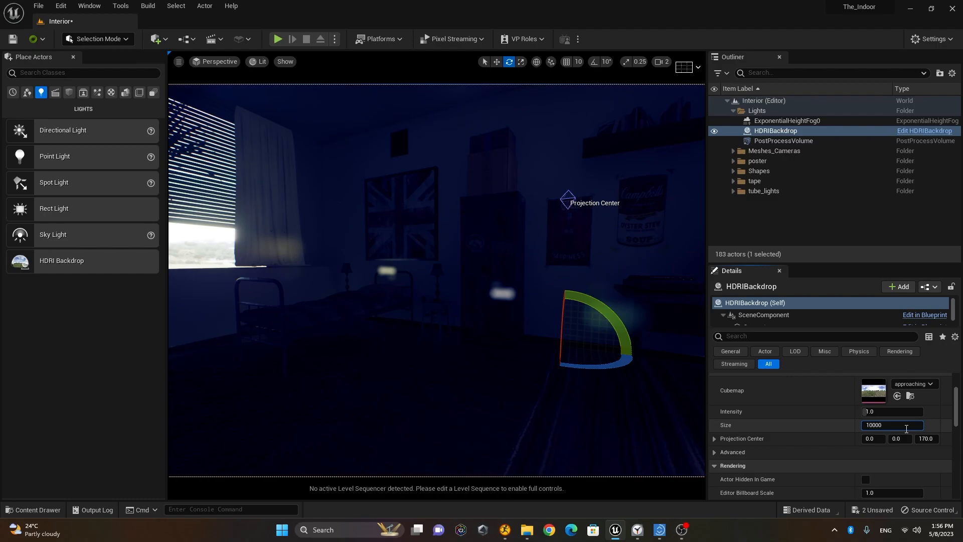
pyautogui.press('Return')
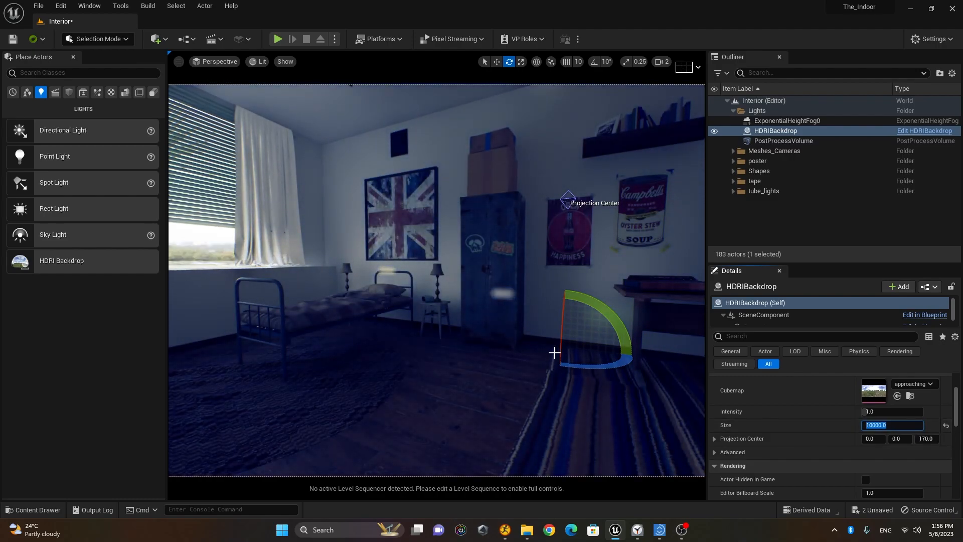
pyautogui.moveTo(503, 345)
pyautogui.mouseDown(button='right')
pyautogui.moveTo(493, 350)
pyautogui.moveTo(526, 339)
pyautogui.moveTo(500, 343)
pyautogui.mouseUp(button='right')
pyautogui.press('a')
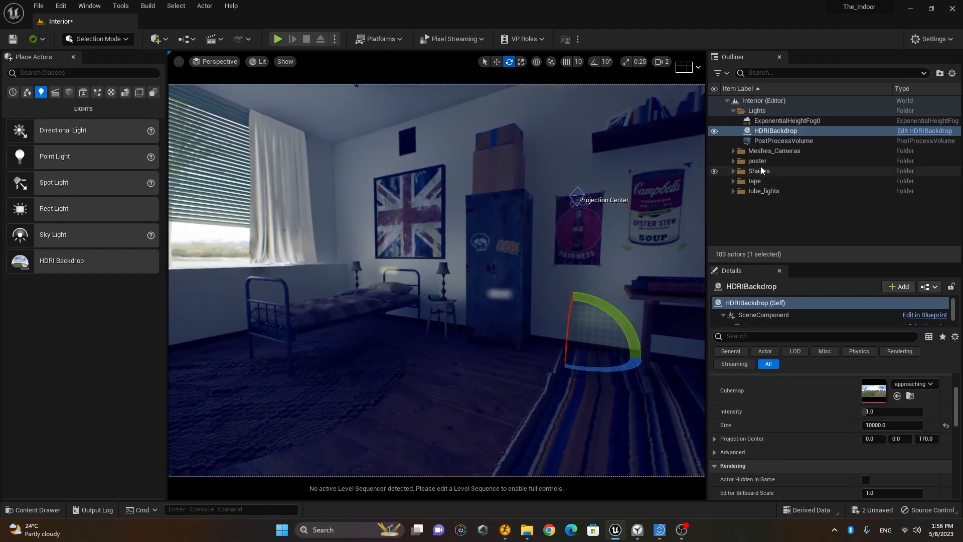
# Step: Select the PostProcessVolume and set its Exposure Compensation to 20
pyautogui.click(785, 140)
pyautogui.scroll(3, 746, 400)
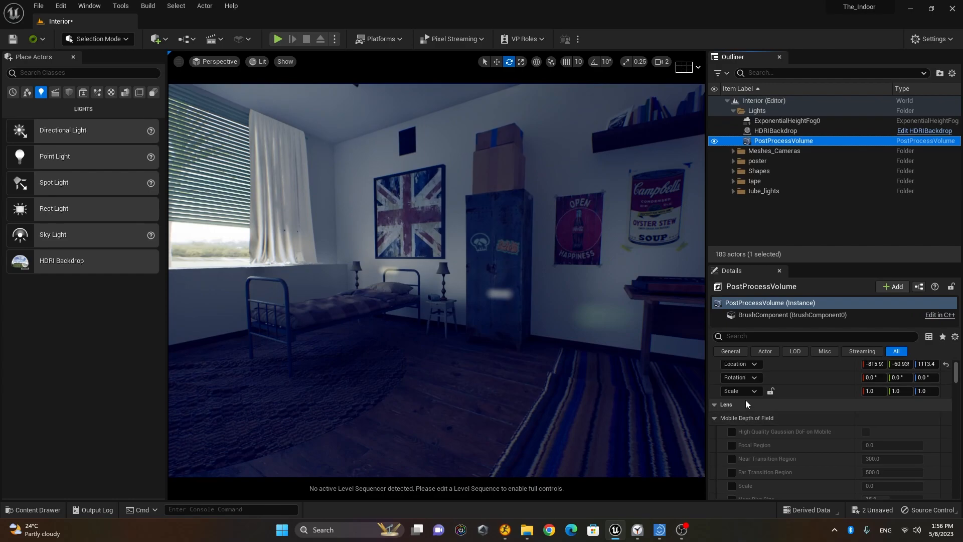
pyautogui.click(715, 435)
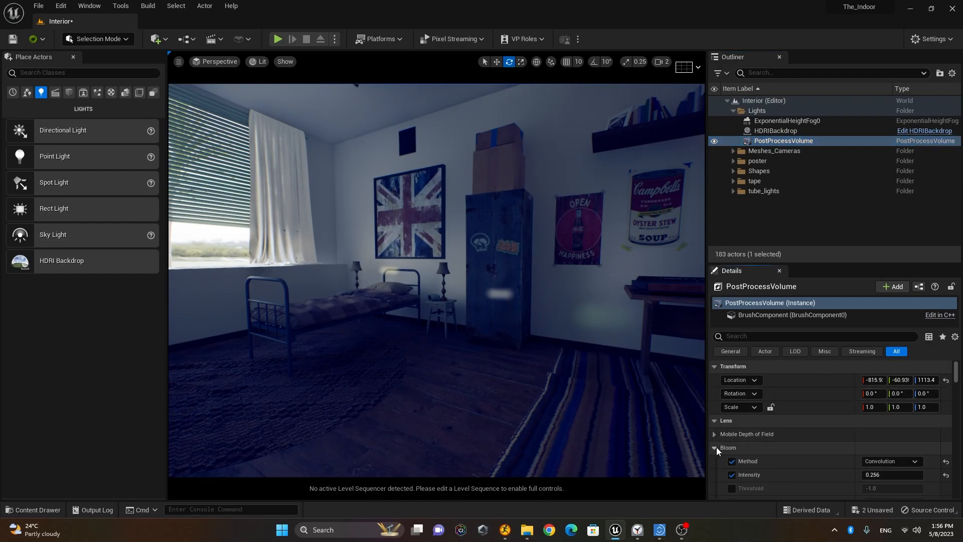
pyautogui.click(714, 447)
pyautogui.scroll(-2, 742, 439)
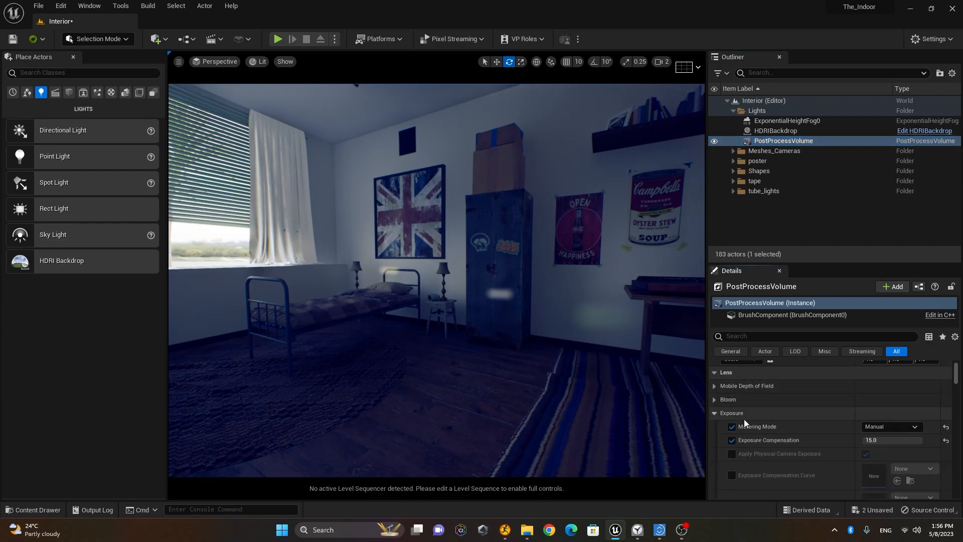
pyautogui.click(887, 441)
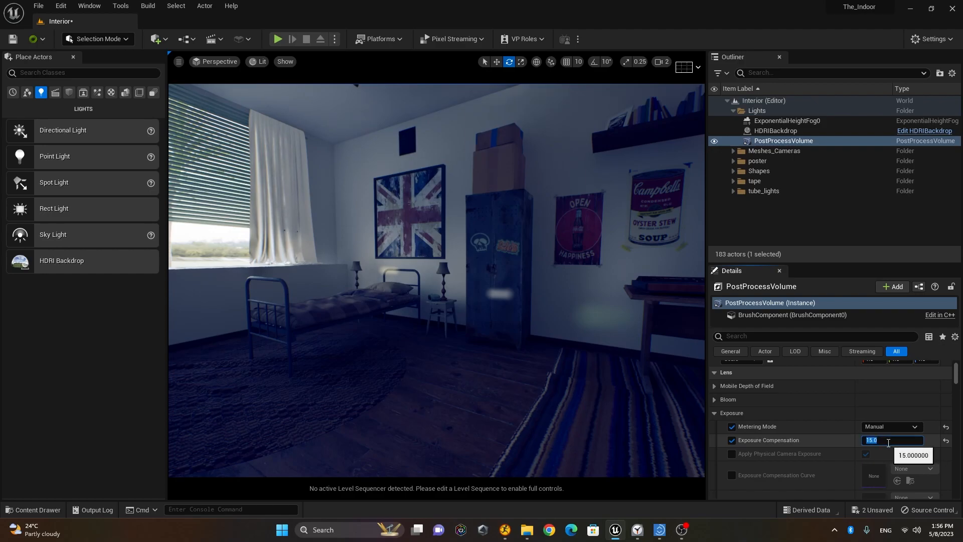
pyautogui.write('20')
pyautogui.press('Return')
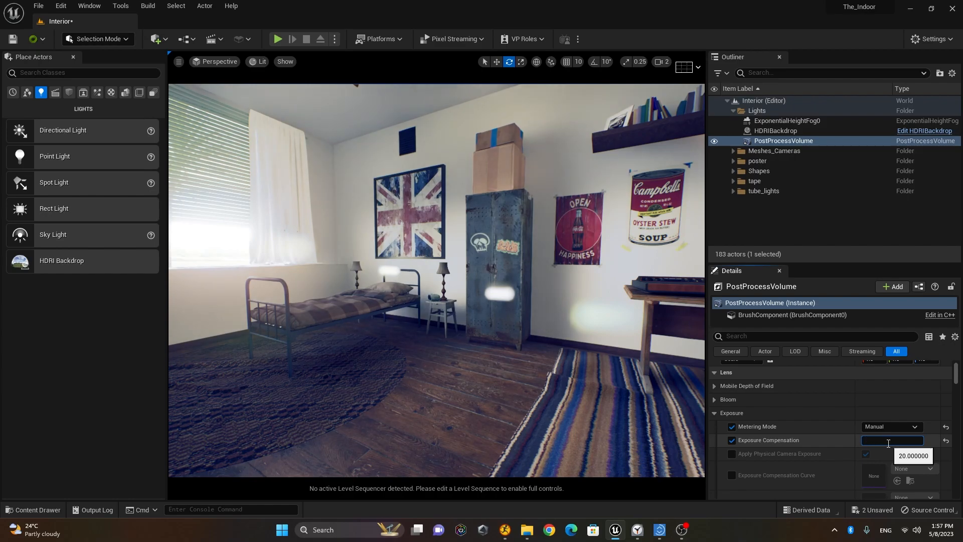
# Step: Try Exposure Compensation at 10 and 15, then settle on 12
pyautogui.write('10')
pyautogui.press('Return')
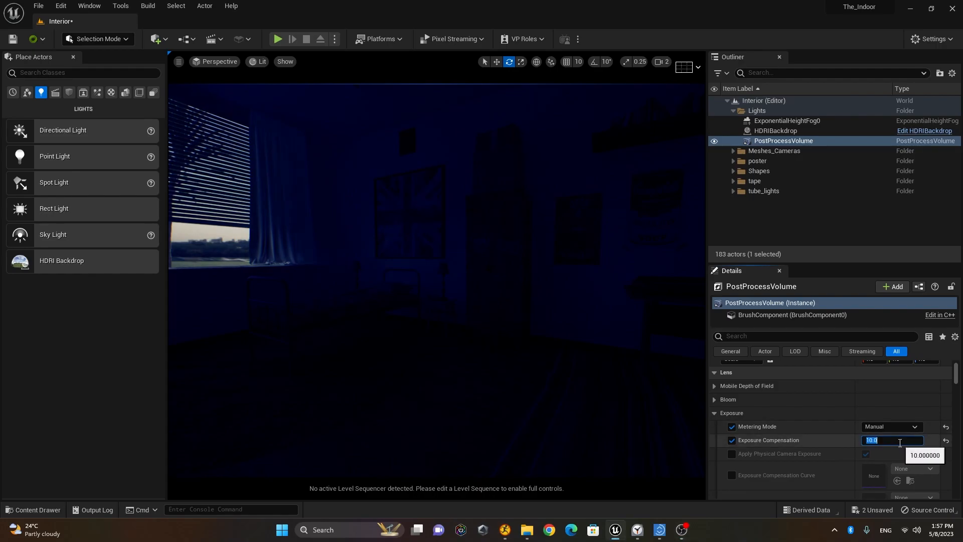
pyautogui.write('15')
pyautogui.press('Return')
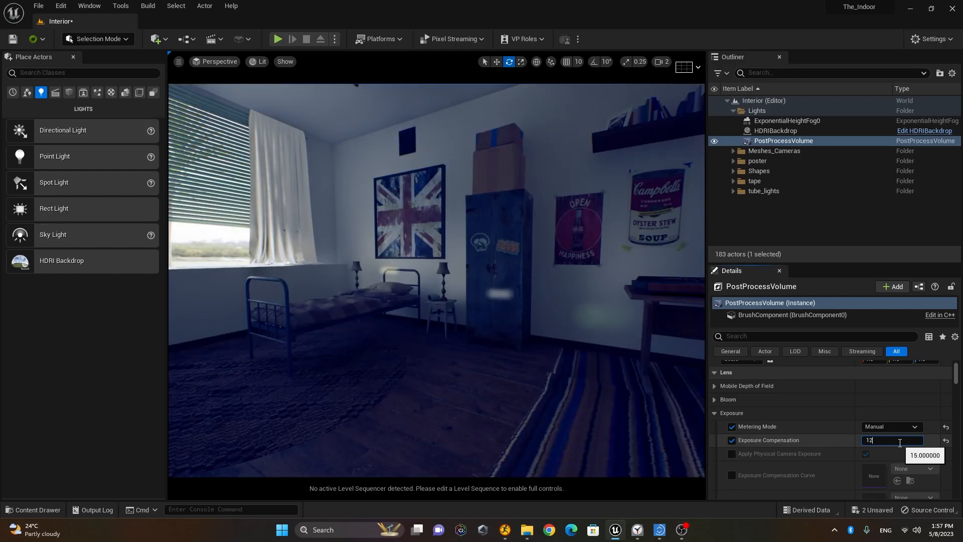
pyautogui.write('12')
pyautogui.press('Return')
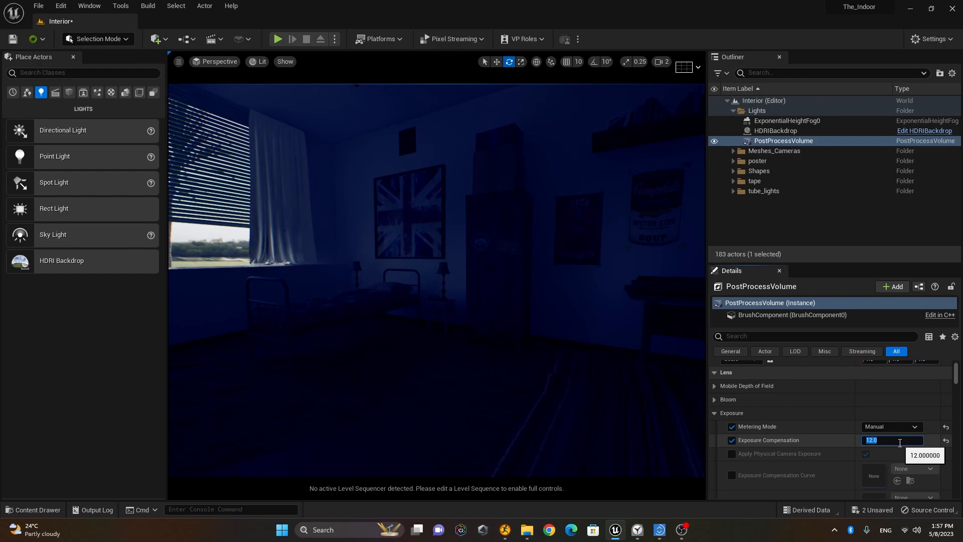
# Step: Select the HDRIBackdrop and try Intensity values of 2.52, 9.4 and 0
pyautogui.click(784, 131)
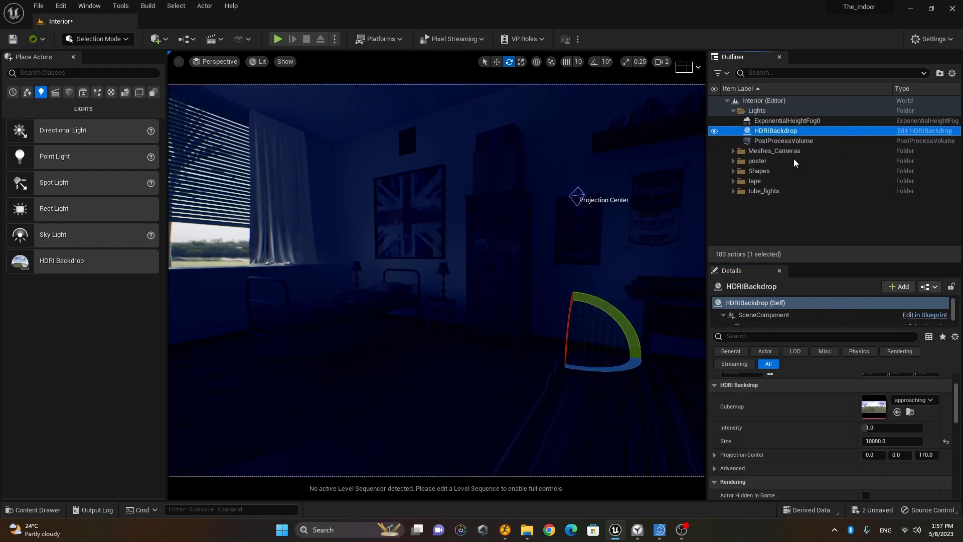
pyautogui.click(884, 428)
pyautogui.write('2.52')
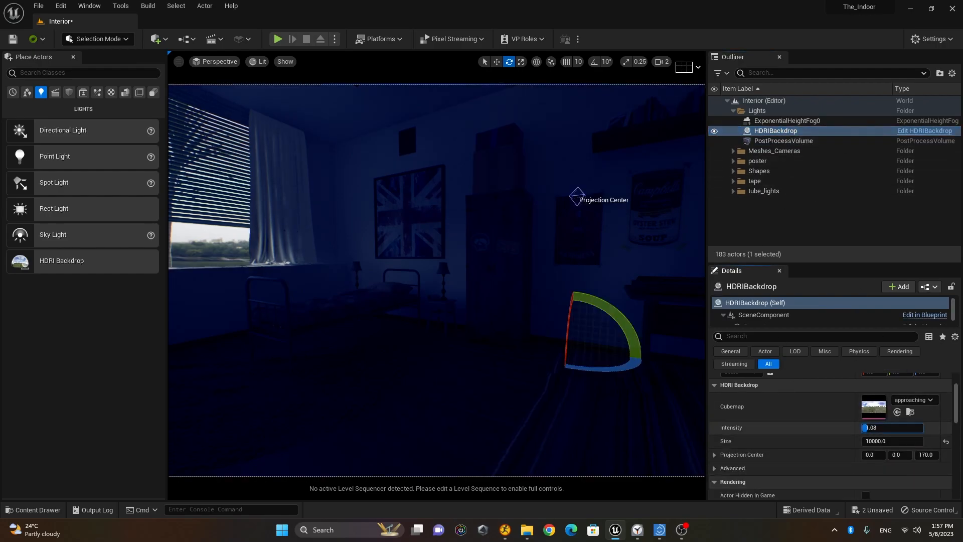
pyautogui.press('Return')
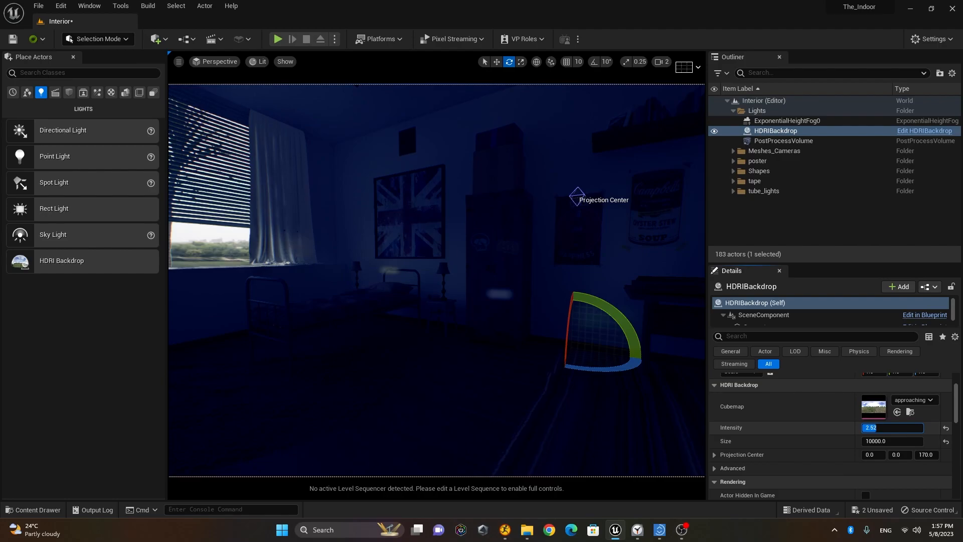
pyautogui.write('9.4')
pyautogui.press('Return')
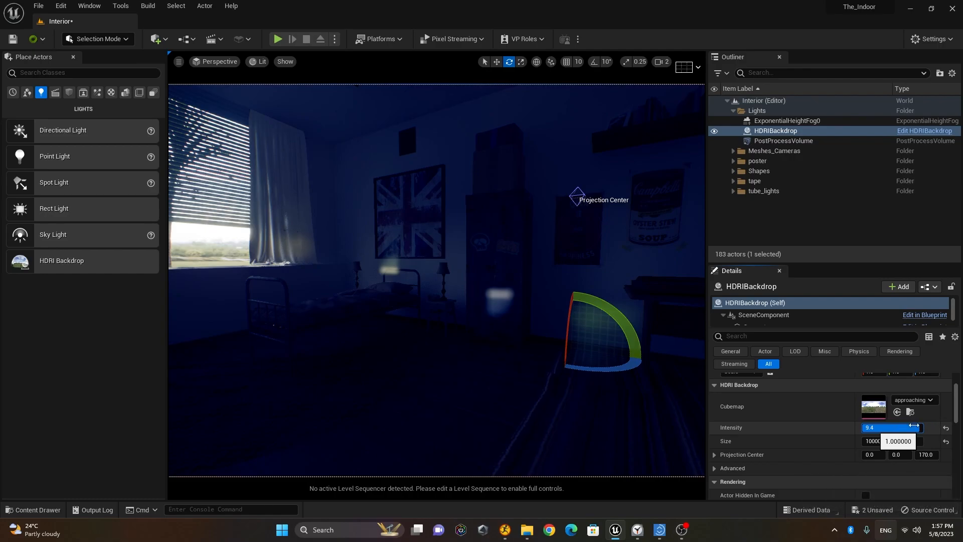
pyautogui.moveTo(910, 426); pyautogui.dragTo(853, 426)
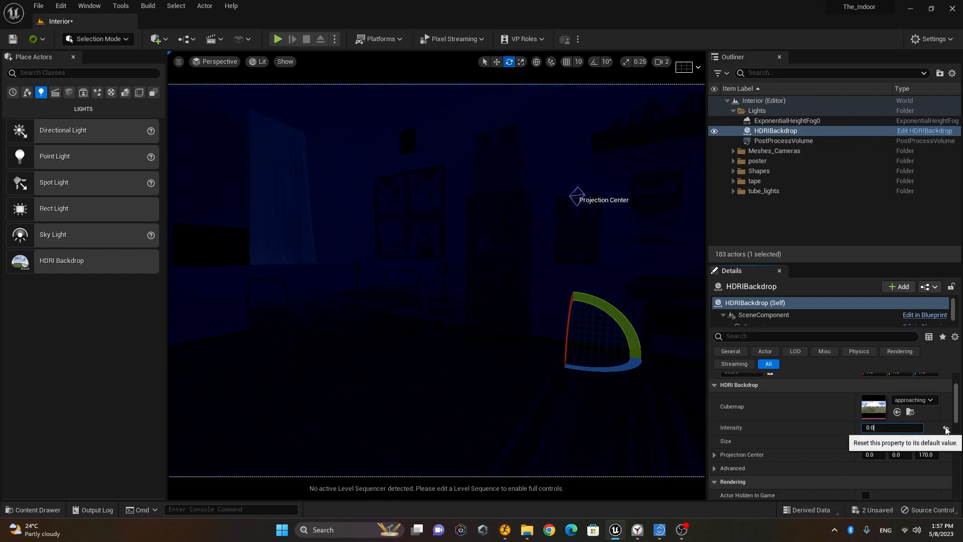
# Step: Raise the backdrop Intensity through 5 and 10 to 15, then look around the bedroom
pyautogui.write('5')
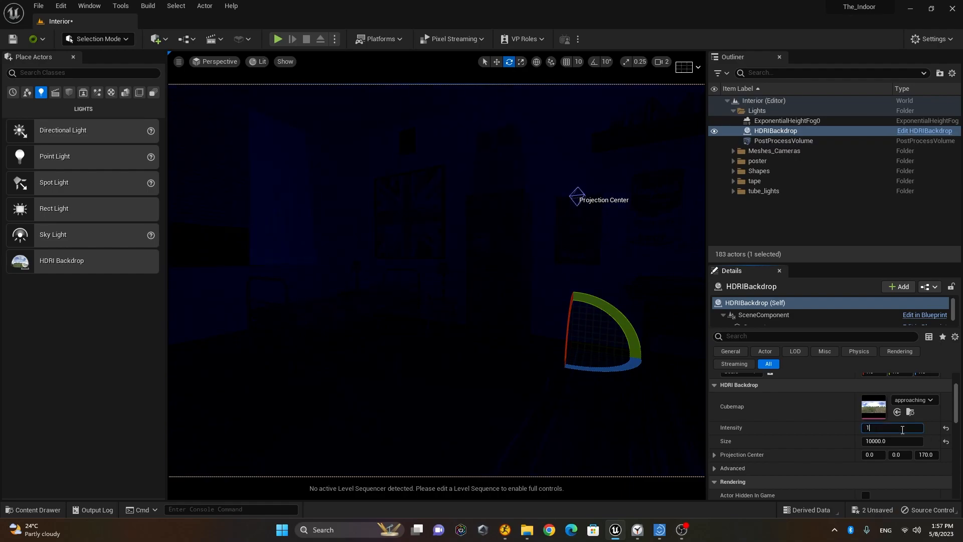
pyautogui.press('Return')
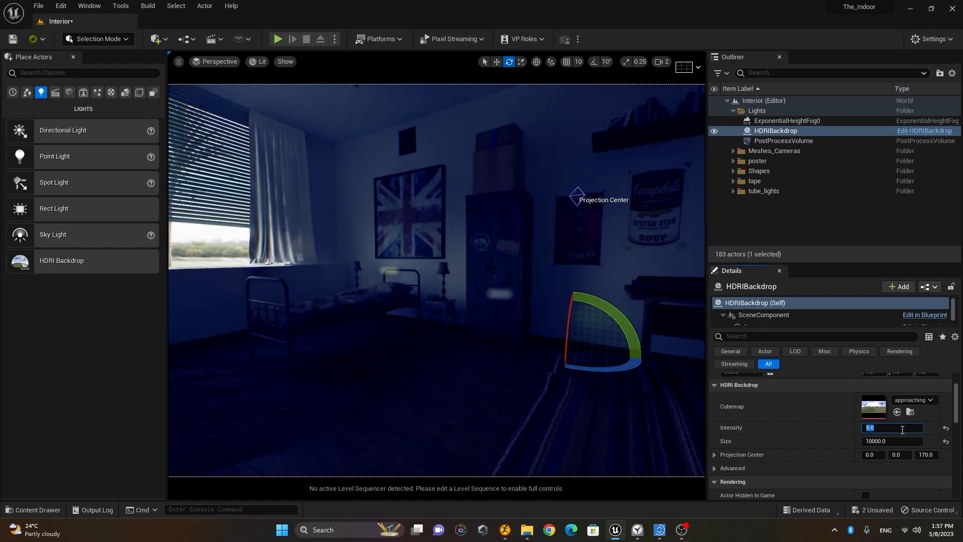
pyautogui.write('10')
pyautogui.press('Return')
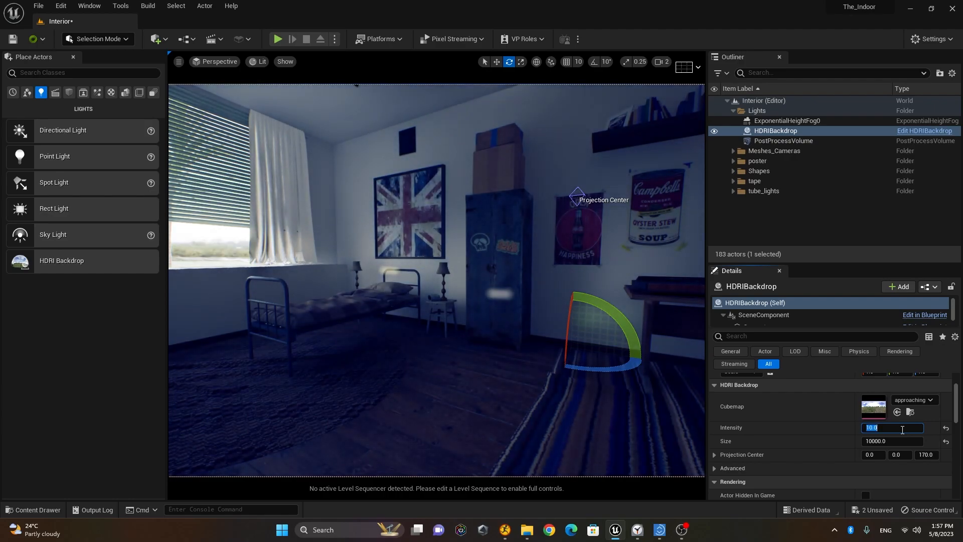
pyautogui.write('15')
pyautogui.press('Return')
pyautogui.moveTo(524, 315); pyautogui.dragTo(402, 348, button='right')
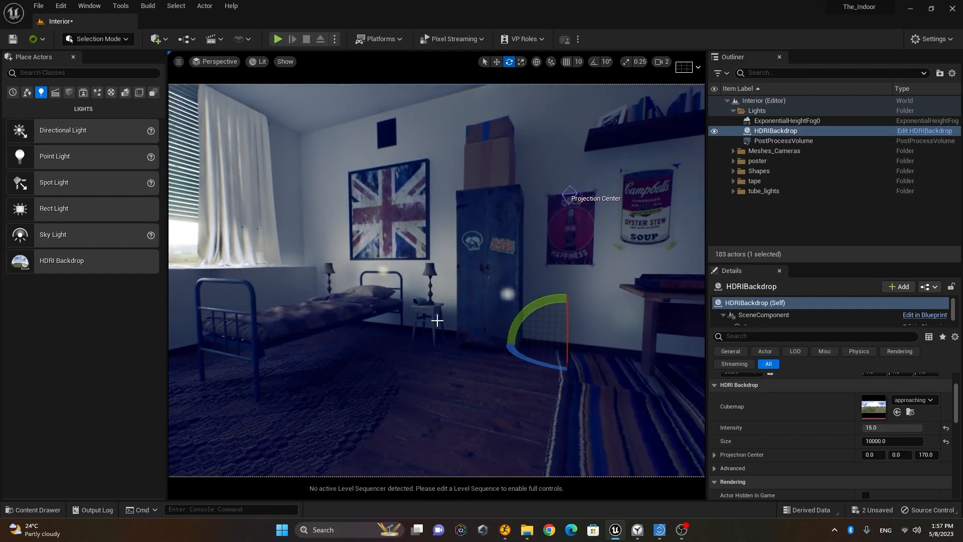
# Step: Frame the HDRIBackdrop and orbit out to view the house within the landscape
pyautogui.press('f')
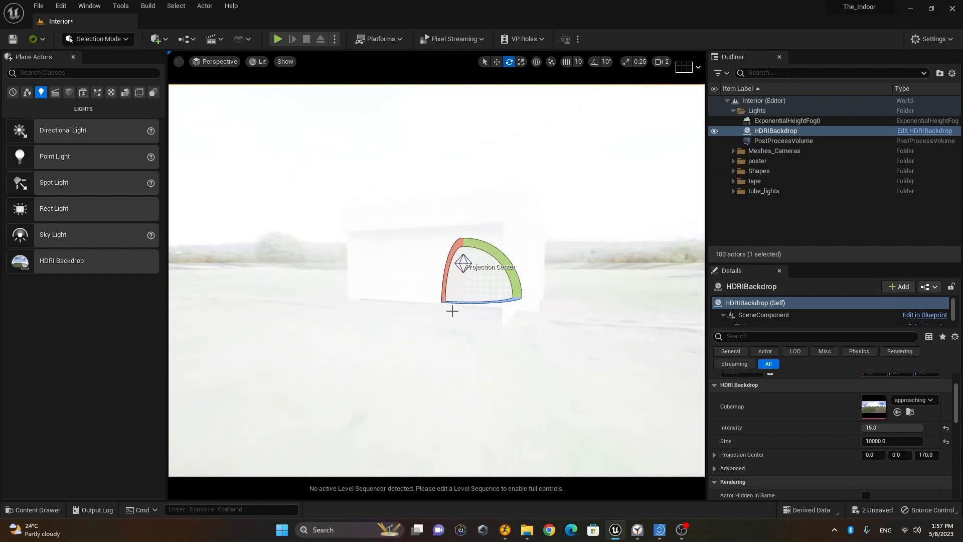
pyautogui.keyDown('alt'); pyautogui.moveTo(403, 348); pyautogui.dragTo(632, 321); pyautogui.keyUp('alt')
pyautogui.moveTo(484, 336); pyautogui.dragTo(509, 324, button='middle')
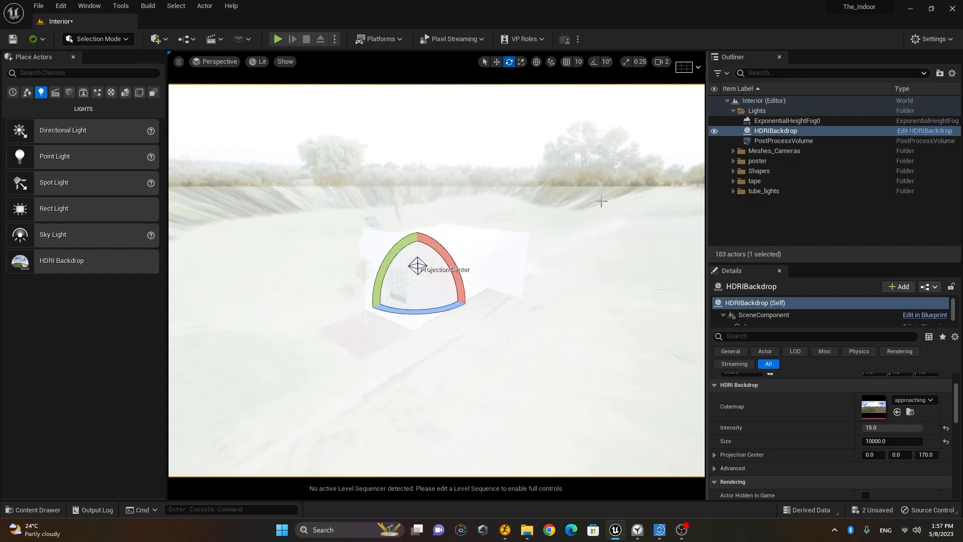
pyautogui.keyDown('alt'); pyautogui.moveTo(602, 324); pyautogui.dragTo(697, 319); pyautogui.keyUp('alt')
# Step: Enable Use Camera Projection in the backdrop's Advanced settings and orbit to check the result
pyautogui.keyDown('alt'); pyautogui.moveTo(482, 321); pyautogui.dragTo(616, 338); pyautogui.keyUp('alt')
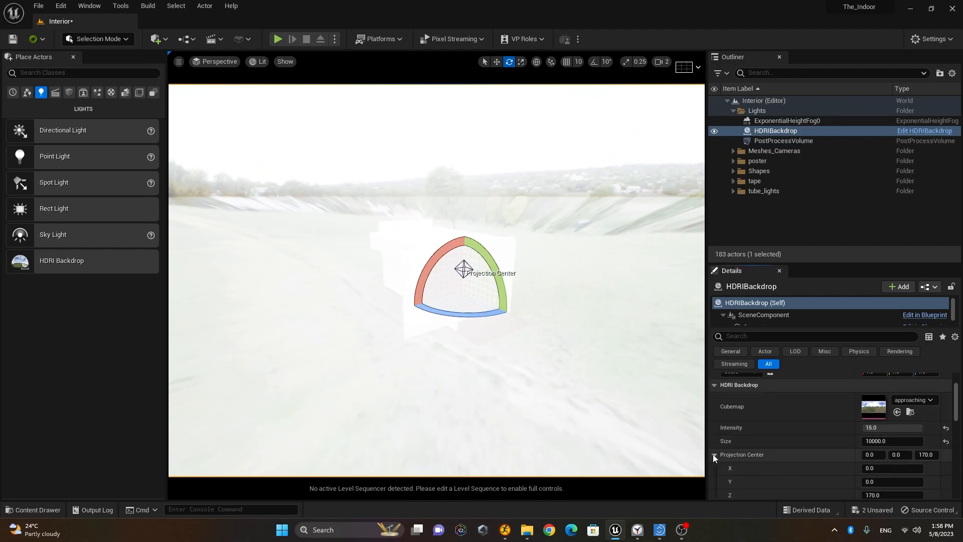
pyautogui.scroll(-3, 770, 431)
pyautogui.click(715, 405)
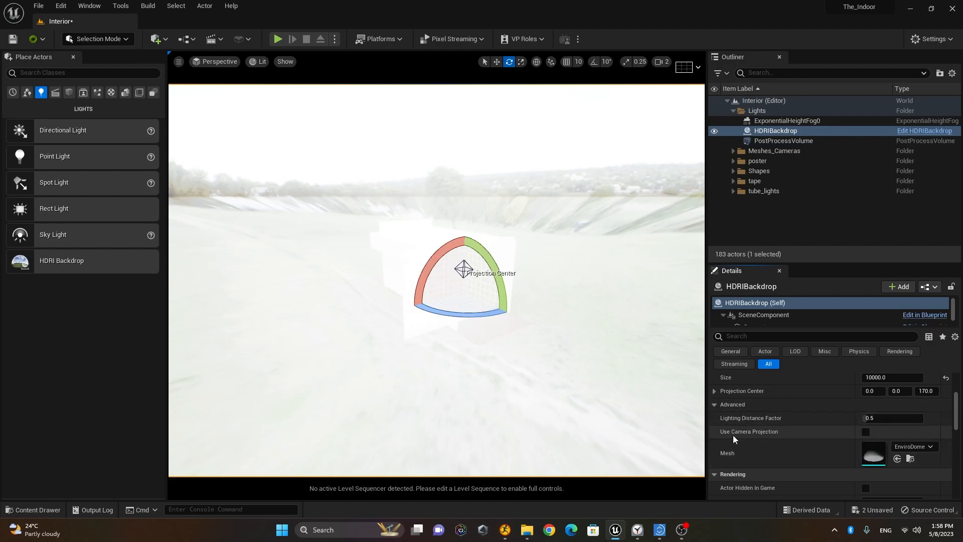
pyautogui.click(866, 432)
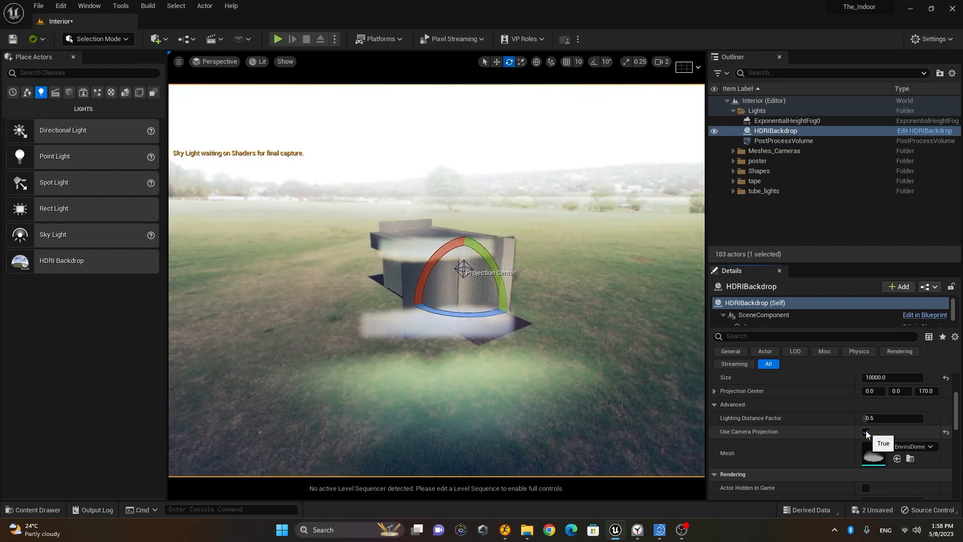
pyautogui.moveTo(436, 281)
pyautogui.keyDown('alt'); pyautogui.mouseDown()
pyautogui.moveTo(366, 311)
pyautogui.moveTo(567, 291)
pyautogui.moveTo(436, 263)
pyautogui.mouseUp(); pyautogui.keyUp('alt')
pyautogui.moveTo(527, 301)
pyautogui.keyDown('alt'); pyautogui.mouseDown()
pyautogui.moveTo(643, 296)
pyautogui.moveTo(542, 300)
pyautogui.mouseUp(); pyautogui.keyUp('alt')
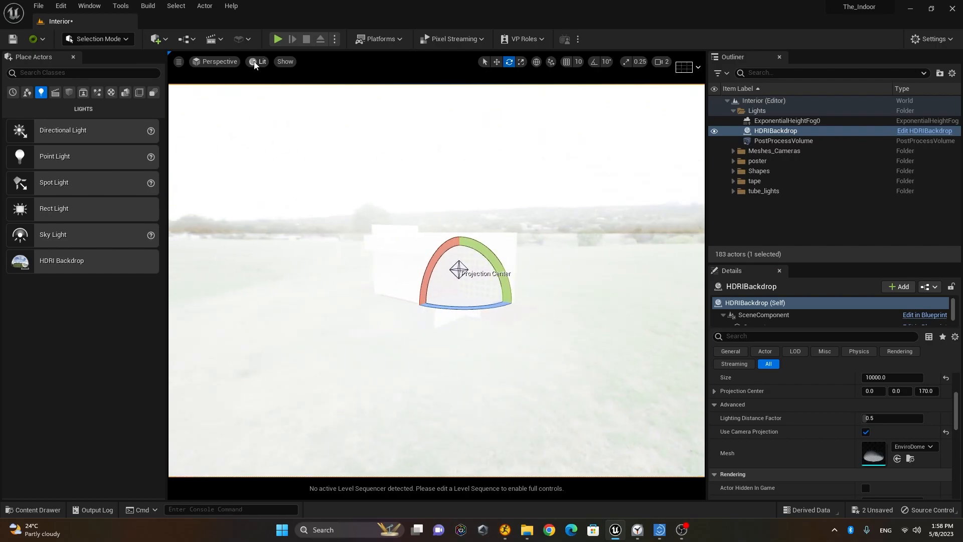
# Step: Pilot CineCameraActor2 to view the bedroom interior and enlarge the Details panel
pyautogui.click(221, 61)
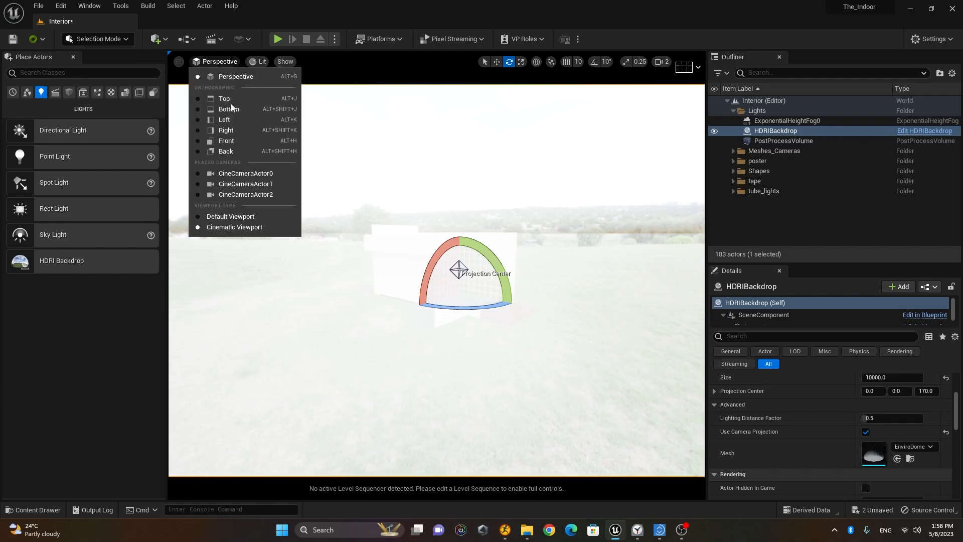
pyautogui.click(241, 195)
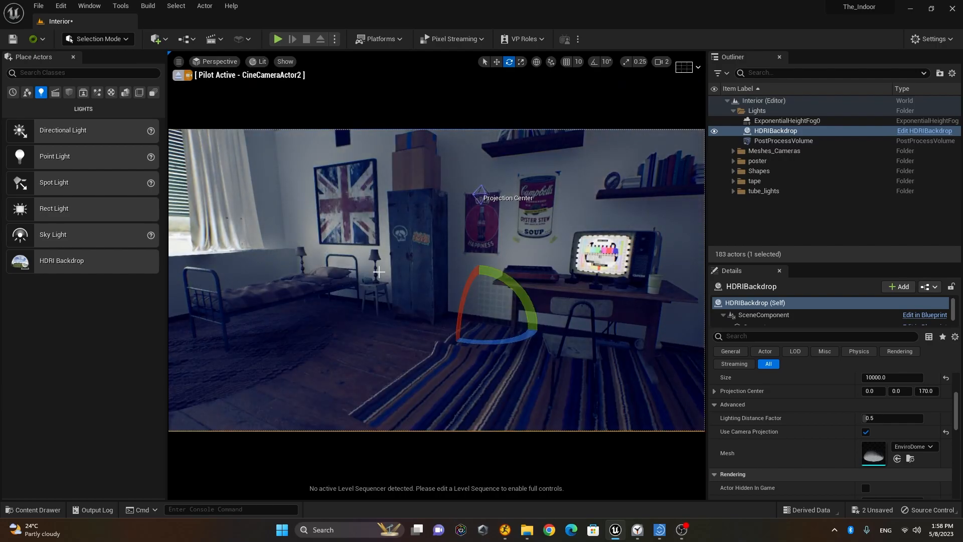
pyautogui.moveTo(403, 303); pyautogui.dragTo(389, 286, button='right')
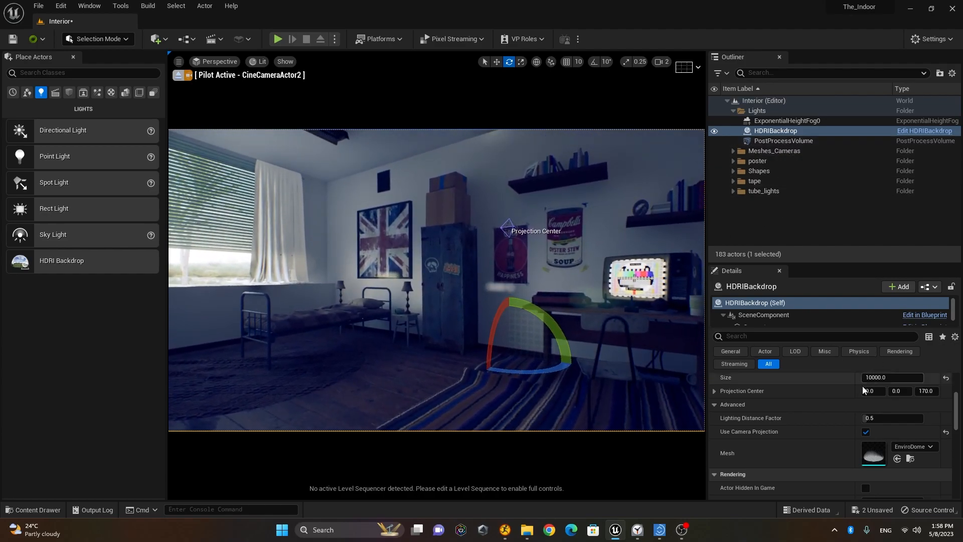
pyautogui.scroll(4, 833, 394)
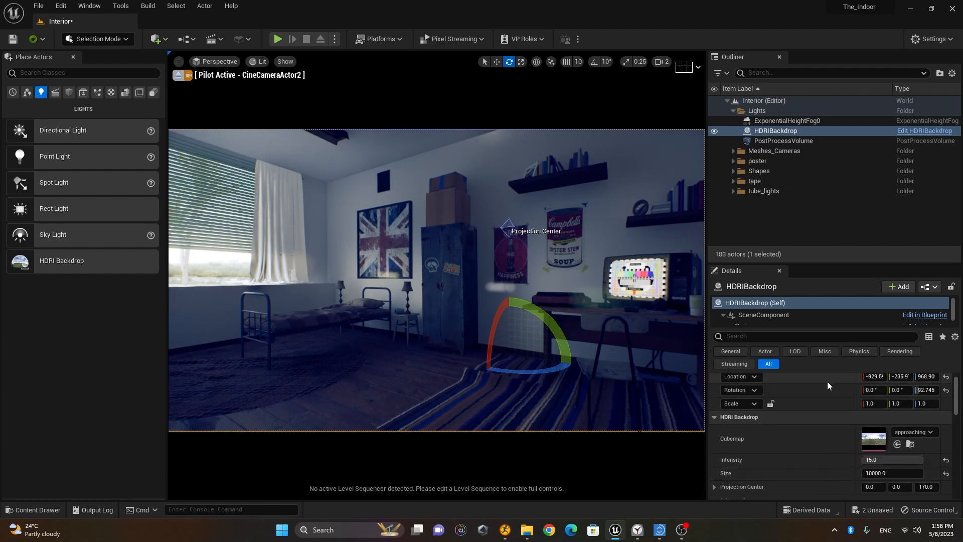
pyautogui.moveTo(829, 264); pyautogui.dragTo(805, 135)
# Step: Assign pretville_street_4k from the Custom_HDRI folder to the backdrop's Cubemap slot
pyautogui.click(33, 510)
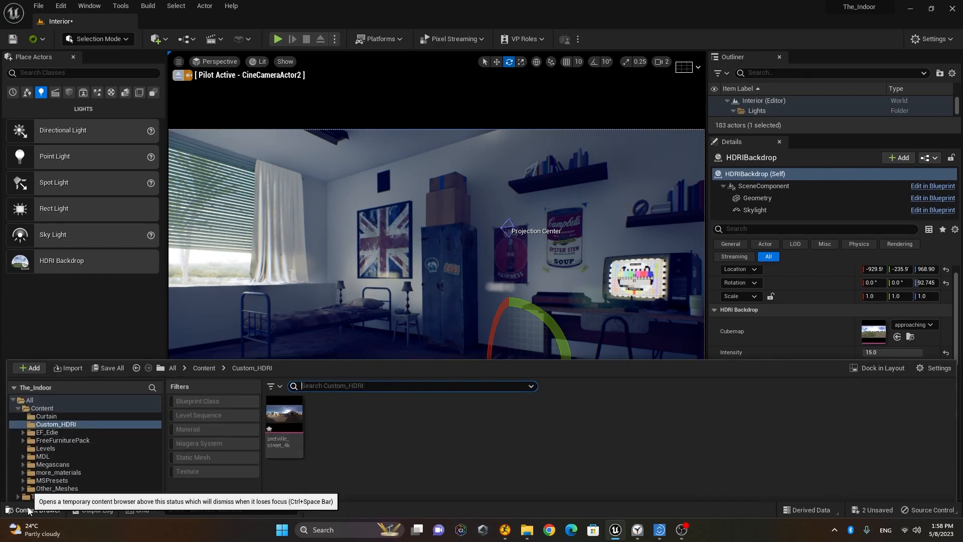
pyautogui.moveTo(528, 321); pyautogui.dragTo(522, 392)
pyautogui.moveTo(292, 453); pyautogui.dragTo(878, 335)
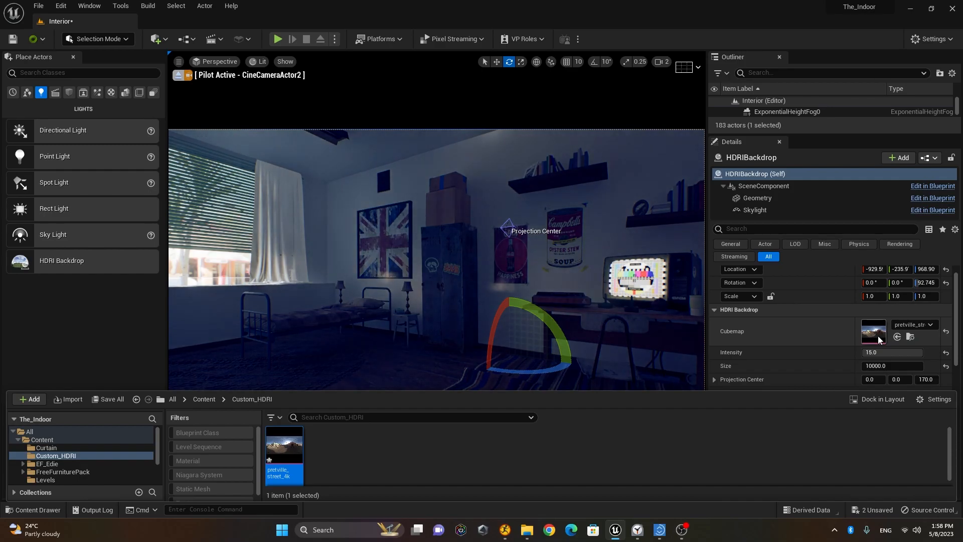
pyautogui.click(52, 510)
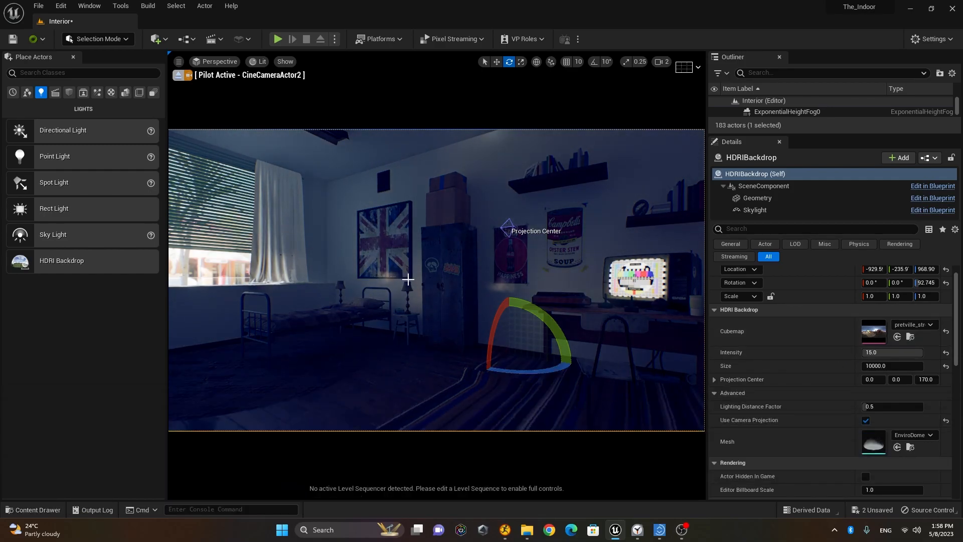
pyautogui.scroll(-5, 408, 280)
pyautogui.keyDown('alt'); pyautogui.moveTo(519, 350); pyautogui.dragTo(230, 358); pyautogui.keyUp('alt')
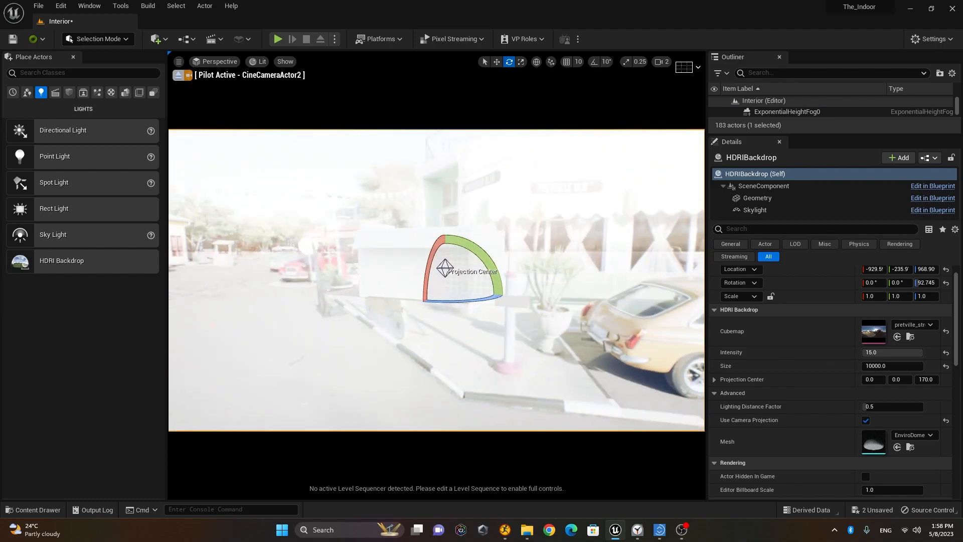
# Step: Fly into the bedroom and rotate the backdrop's yaw to about -102.7 degrees
pyautogui.scroll(6, 391, 274)
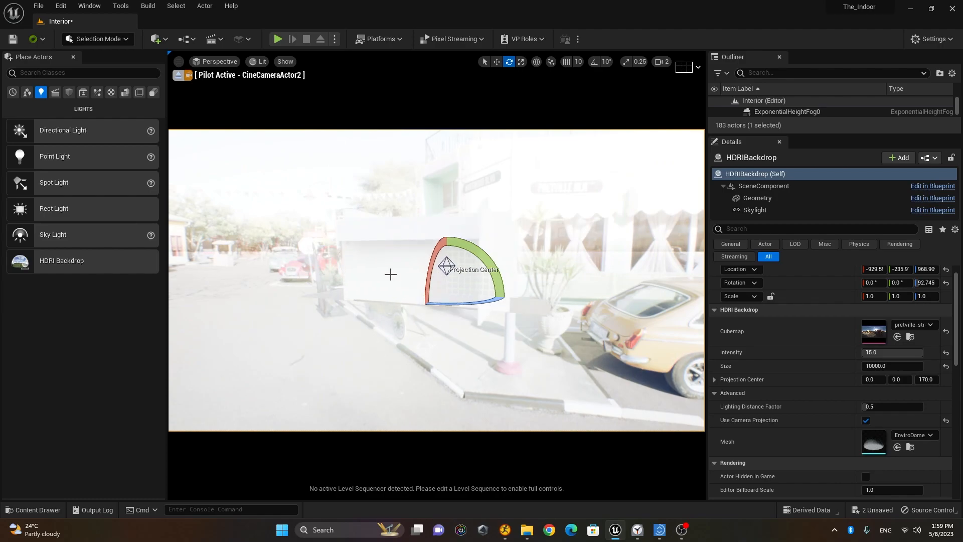
pyautogui.scroll(2, 448, 252)
pyautogui.scroll(-2, 453, 258)
pyautogui.moveTo(432, 293); pyautogui.dragTo(403, 279, button='right')
pyautogui.press('s')
pyautogui.press('w')
pyautogui.press('w')
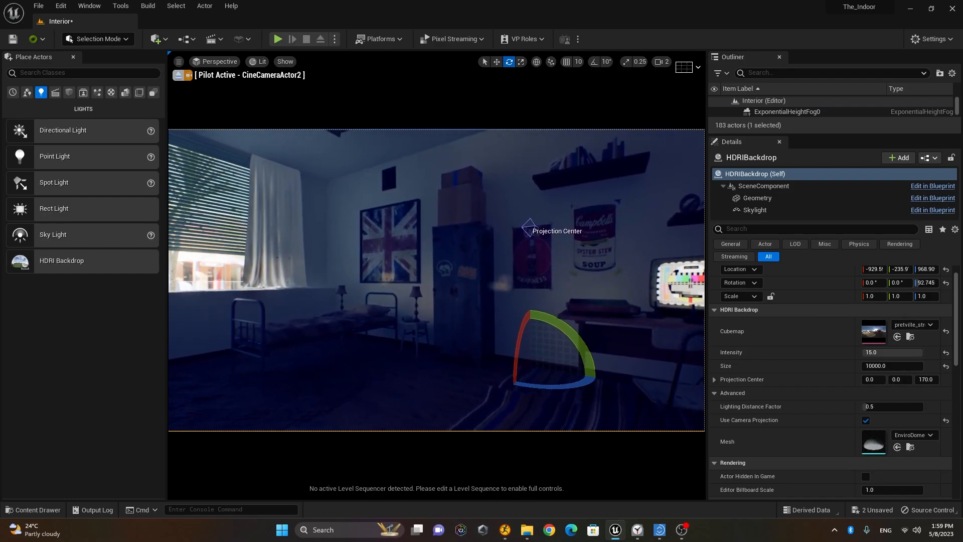
pyautogui.moveTo(555, 385); pyautogui.dragTo(572, 386)
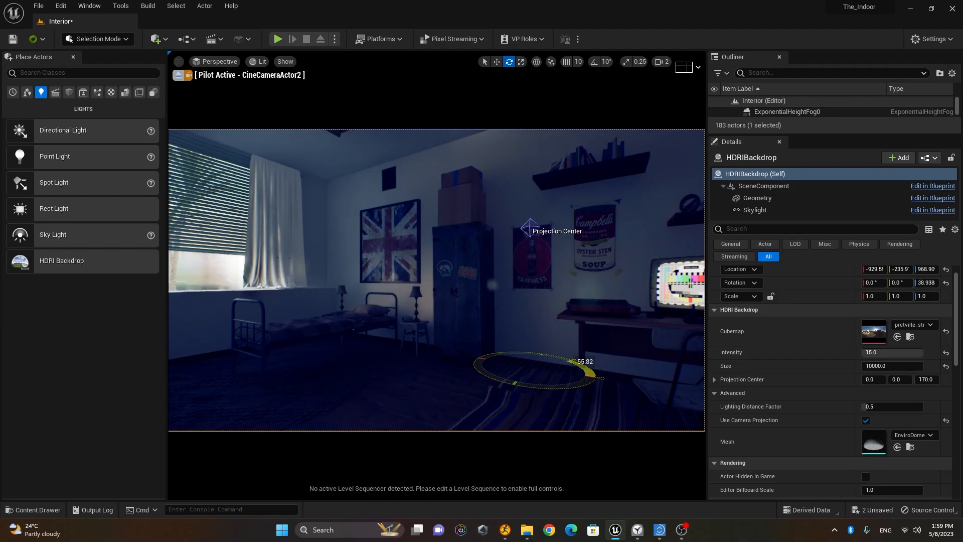
pyautogui.moveTo(485, 353); pyautogui.dragTo(546, 393)
# Step: Stop piloting to inspect the street HDRI from outside, then pilot CineCameraActor2 again
pyautogui.click(180, 76)
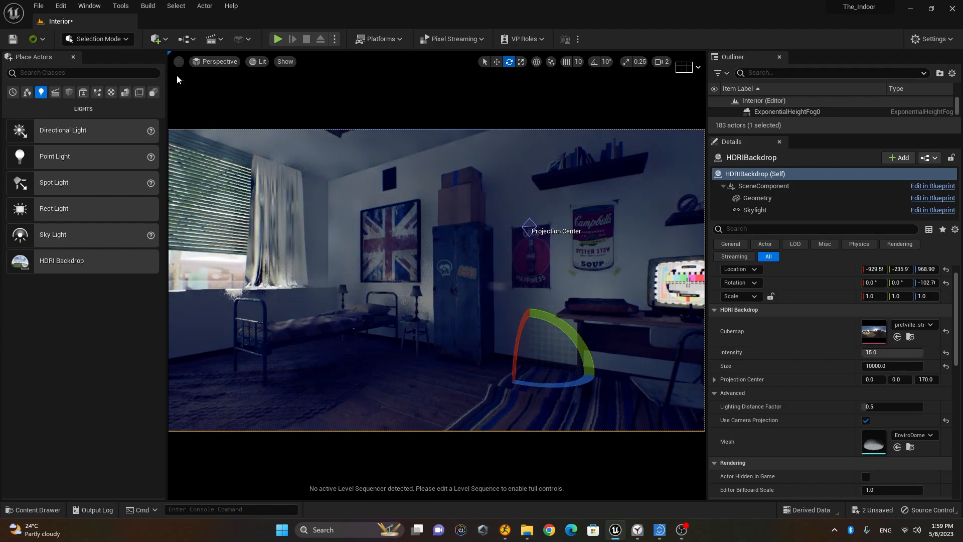
pyautogui.press('f')
pyautogui.keyDown('alt'); pyautogui.moveTo(436, 281); pyautogui.dragTo(321, 234); pyautogui.keyUp('alt')
pyautogui.keyDown('alt'); pyautogui.moveTo(644, 225); pyautogui.dragTo(701, 262); pyautogui.keyUp('alt')
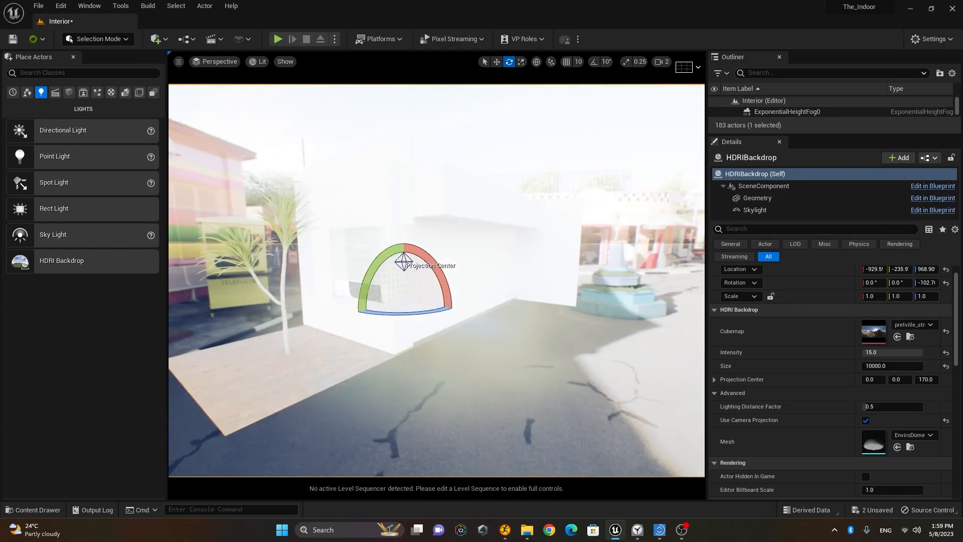
pyautogui.click(210, 65)
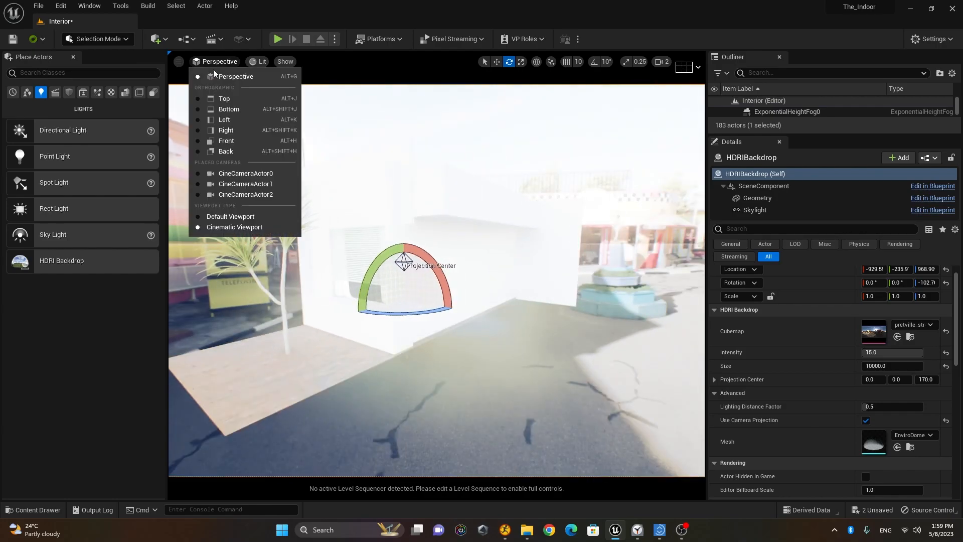
pyautogui.click(271, 192)
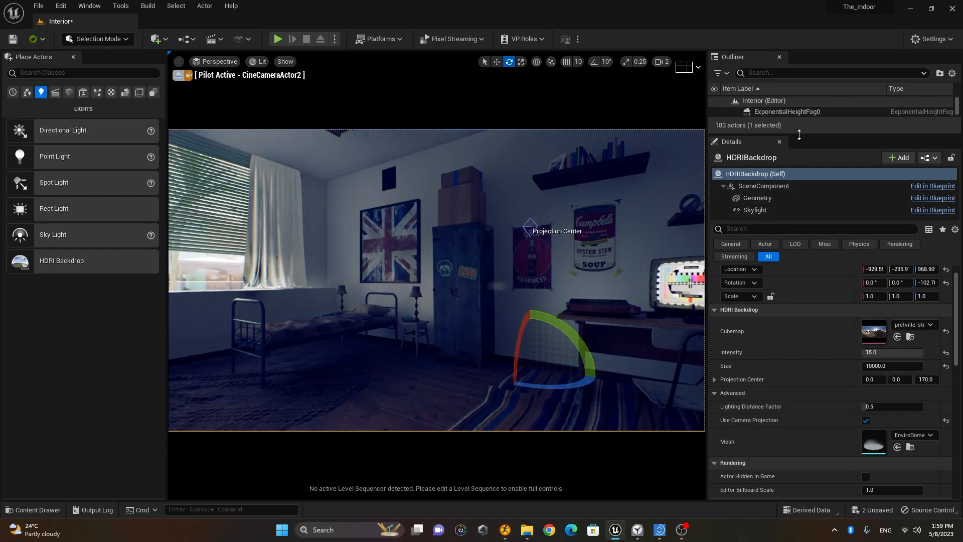
# Step: Toggle ExponentialHeightFog0 and PostProcessVolume visibility off and on, then select PostProcessVolume
pyautogui.moveTo(800, 134); pyautogui.dragTo(801, 247)
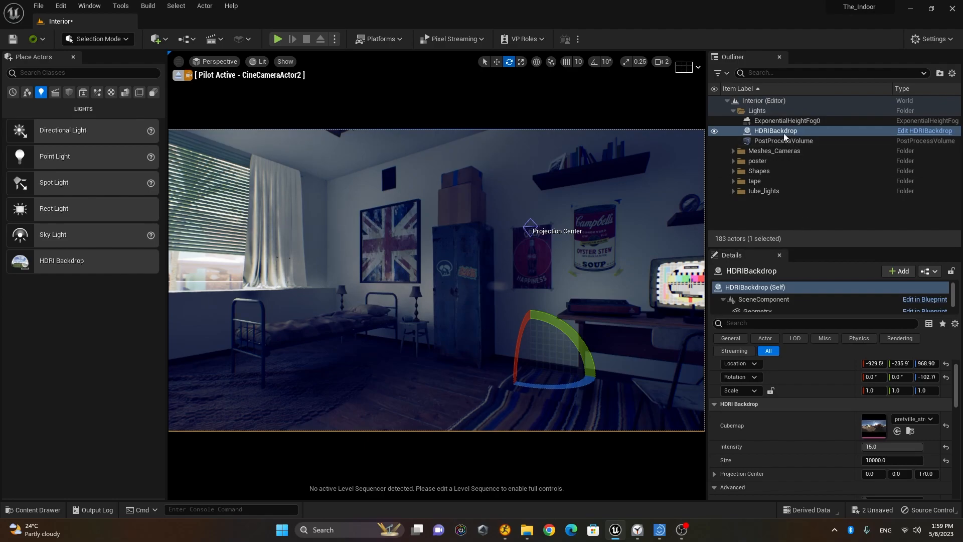
pyautogui.click(790, 120)
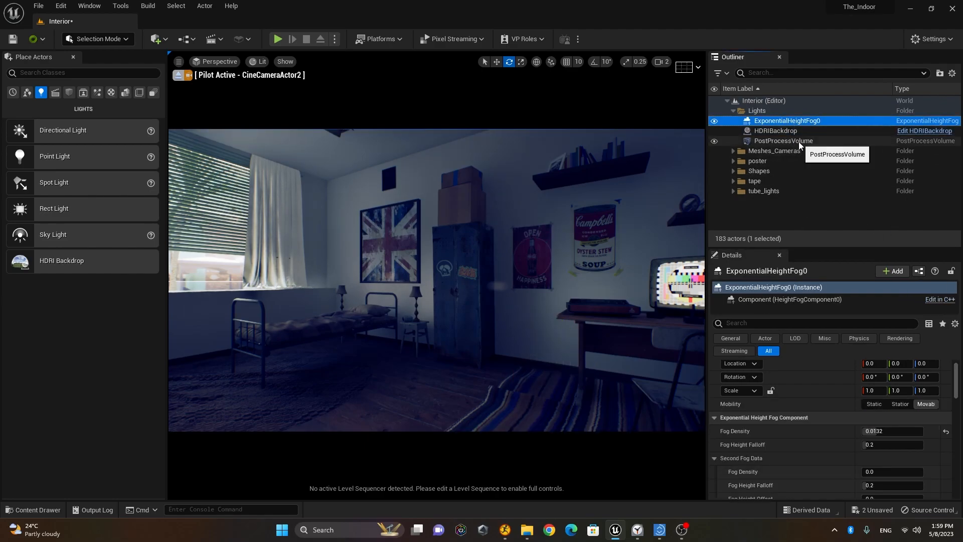
pyautogui.click(714, 121)
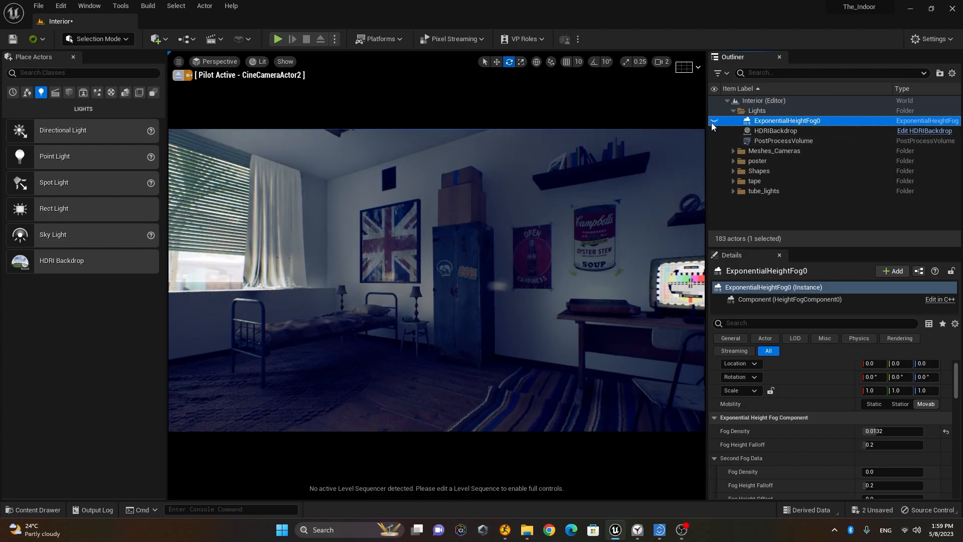
pyautogui.click(714, 121)
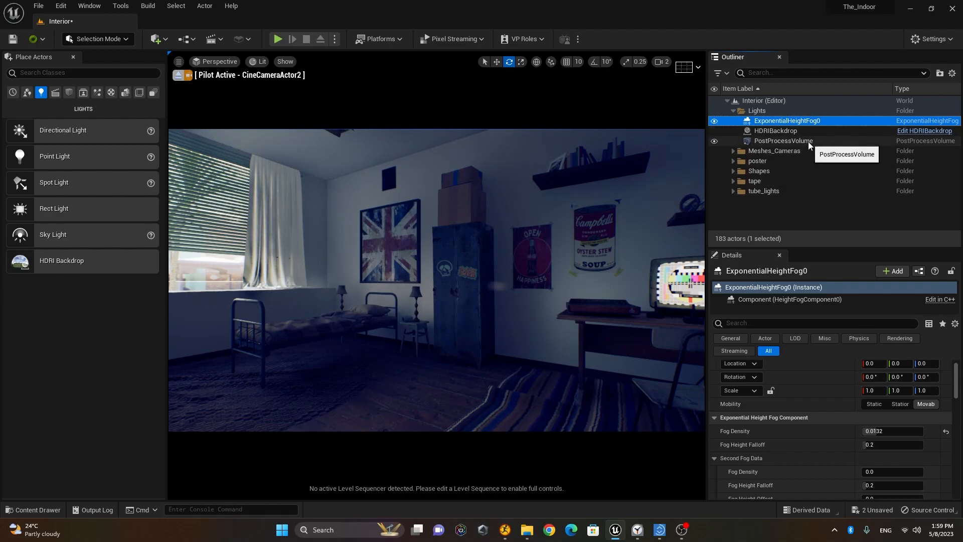
pyautogui.click(714, 141)
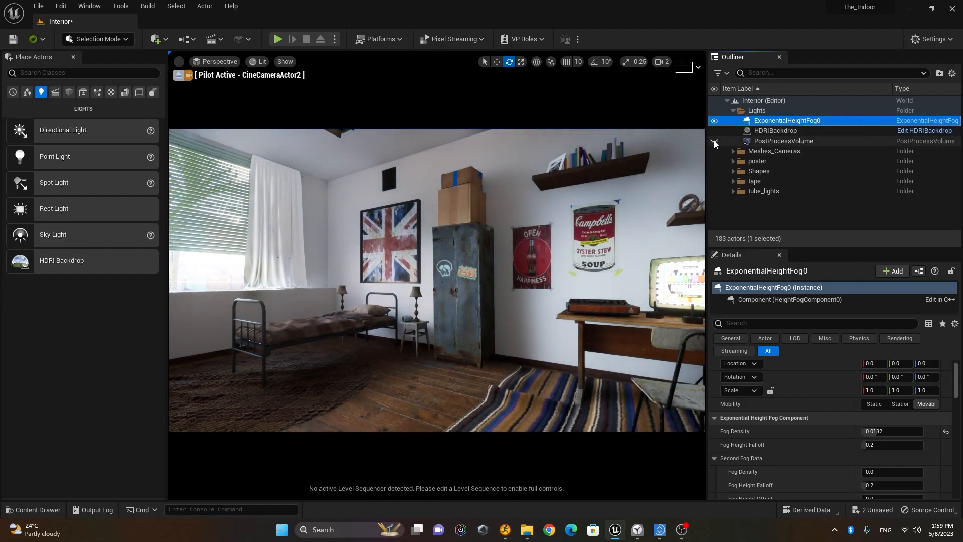
pyautogui.click(715, 141)
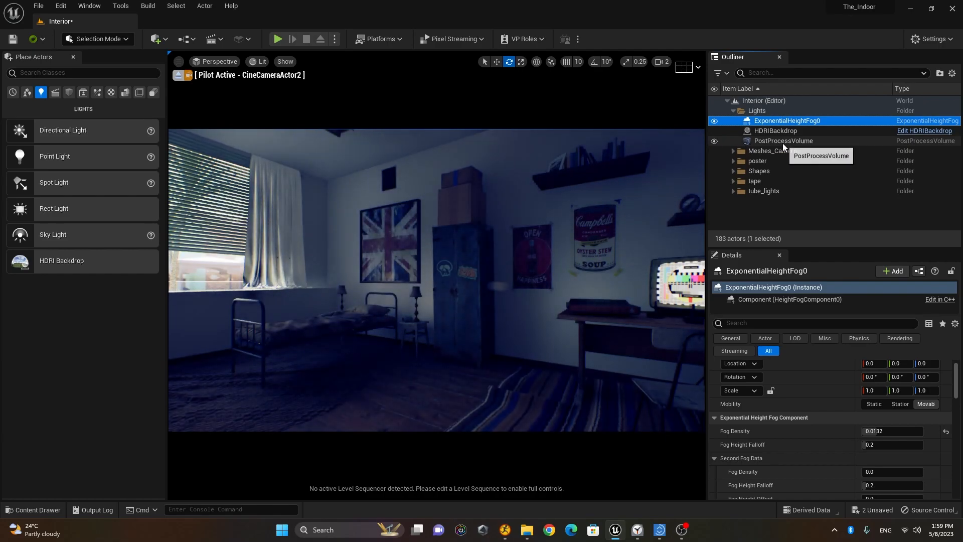
pyautogui.click(796, 140)
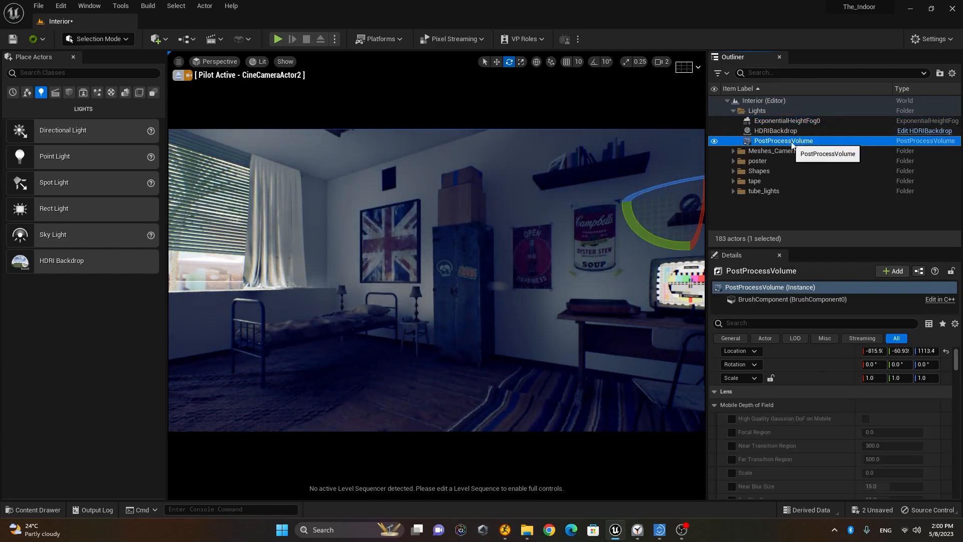
# Step: Enable the Bloom Threshold and drag Bloom Intensity up to 7.872
pyautogui.scroll(1, 830, 393)
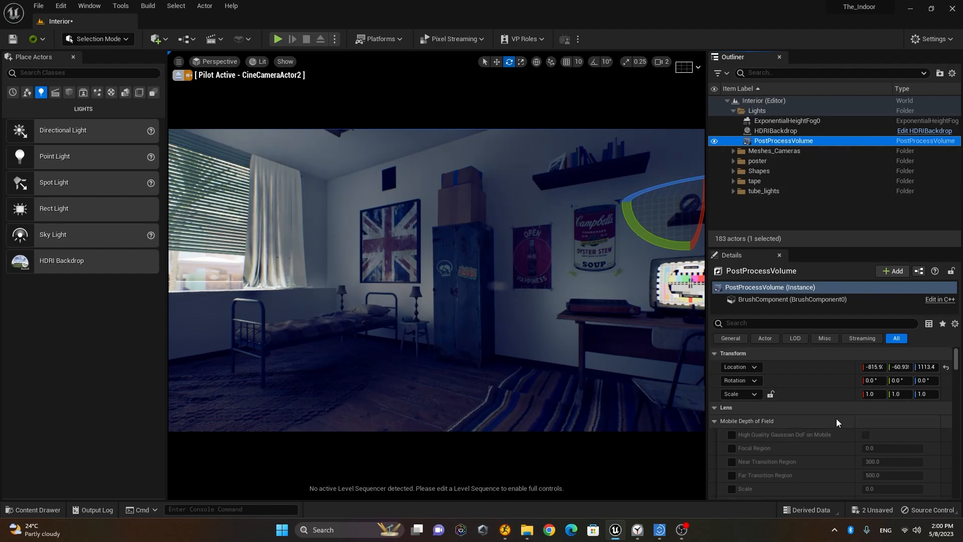
pyautogui.click(714, 422)
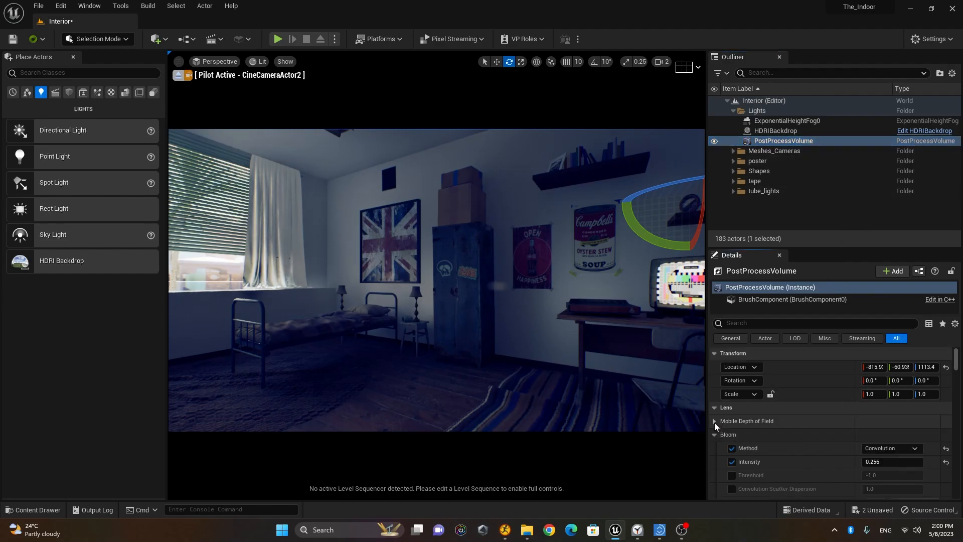
pyautogui.scroll(-3, 802, 431)
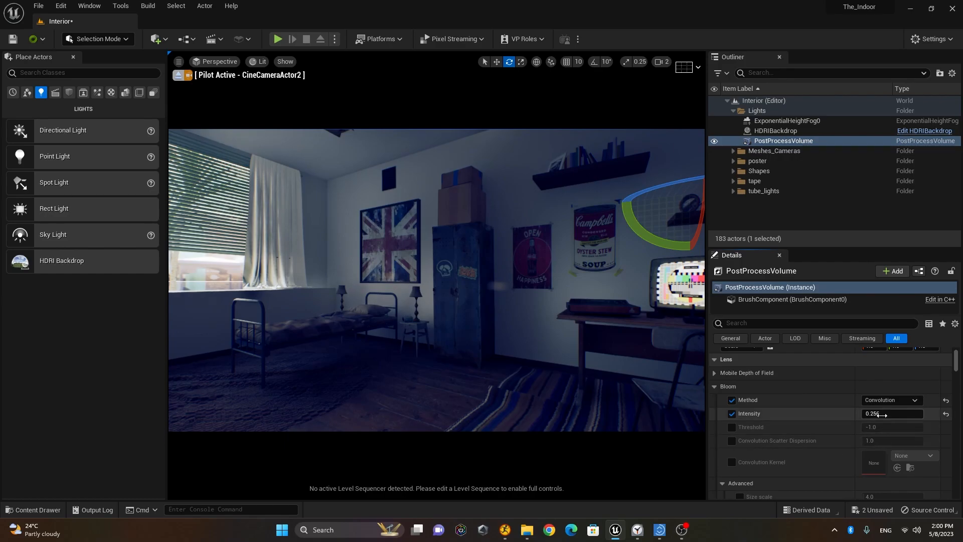
pyautogui.moveTo(882, 415)
pyautogui.mouseDown()
pyautogui.moveTo(904, 415)
pyautogui.moveTo(884, 415)
pyautogui.mouseUp()
pyautogui.click(732, 427)
pyautogui.moveTo(903, 416)
pyautogui.mouseDown()
pyautogui.moveTo(938, 415)
pyautogui.moveTo(903, 415)
pyautogui.mouseUp()
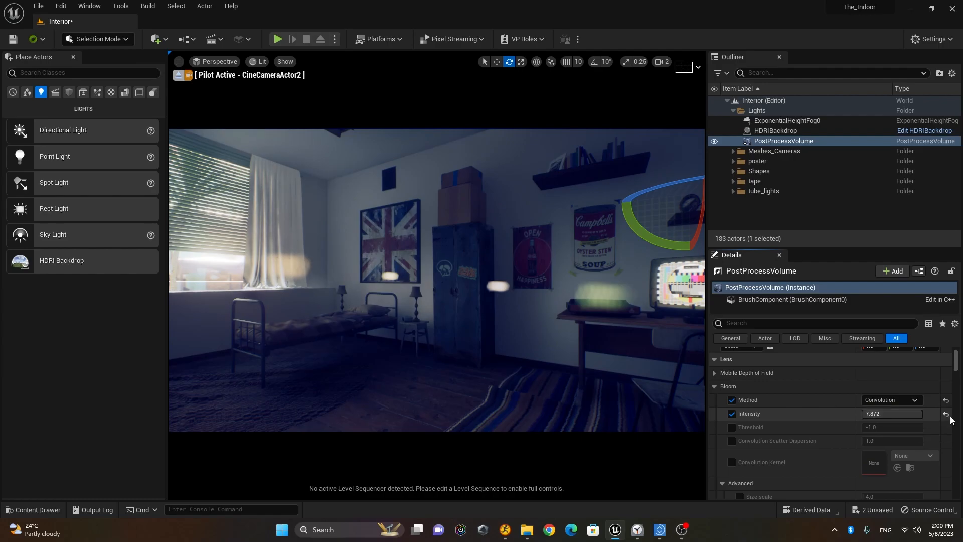
# Step: Reset Bloom Intensity to its default and set Exposure Compensation to 13
pyautogui.click(947, 415)
pyautogui.click(715, 388)
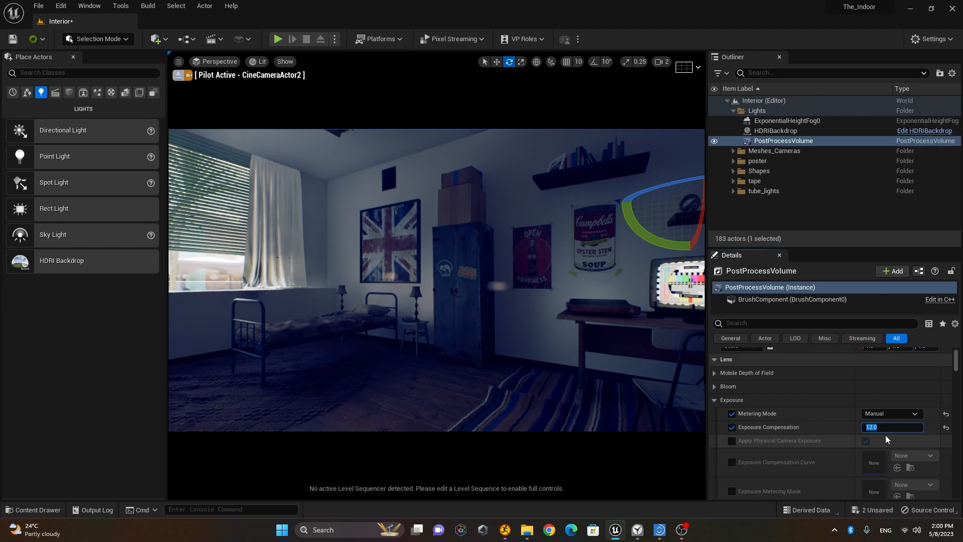
pyautogui.press('Return')
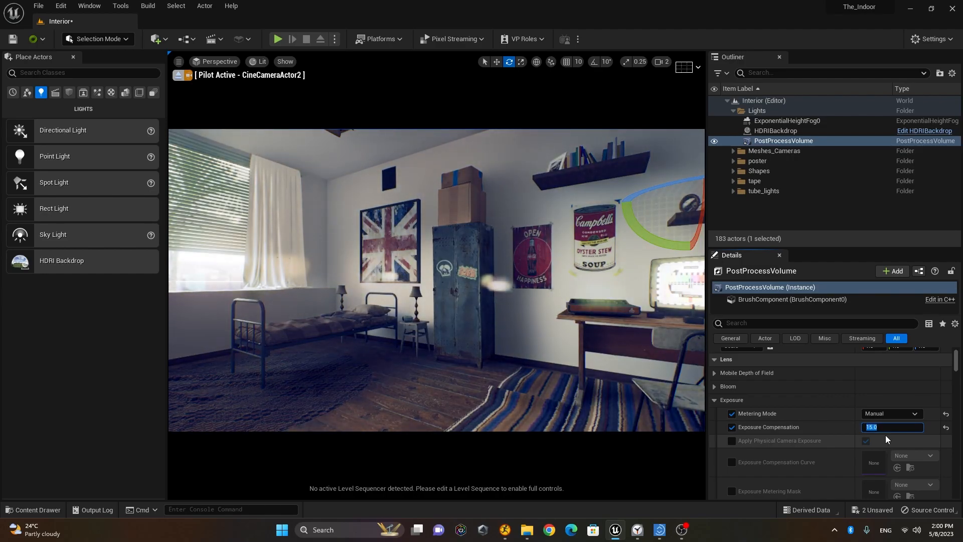
pyautogui.write('13')
pyautogui.press('Return')
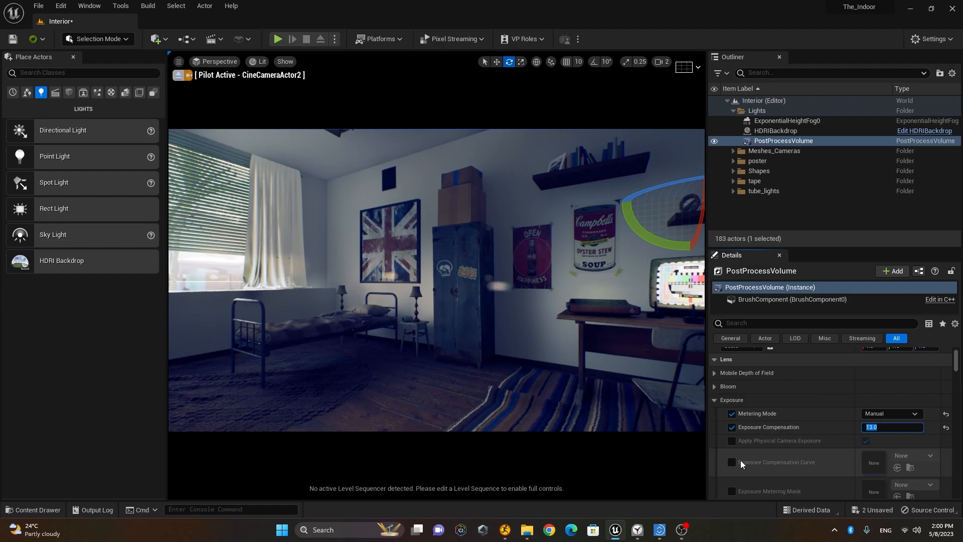
# Step: Turn the piloted camera left and tilt it slightly down to reframe the room
pyautogui.click(716, 399)
pyautogui.moveTo(621, 388); pyautogui.dragTo(557, 313, button='right')
pyautogui.moveTo(508, 287)
pyautogui.mouseDown(button='right')
pyautogui.moveTo(508, 295)
pyautogui.moveTo(513, 275)
pyautogui.mouseUp(button='right')
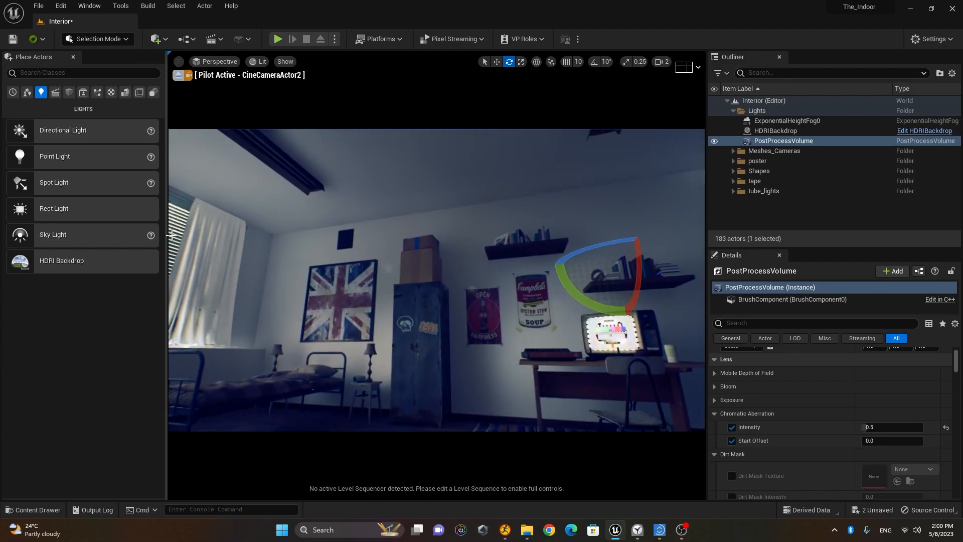
# Step: Place a Rect Light into the bedroom with editor light icons shown
pyautogui.moveTo(355, 284); pyautogui.dragTo(353, 296, button='right')
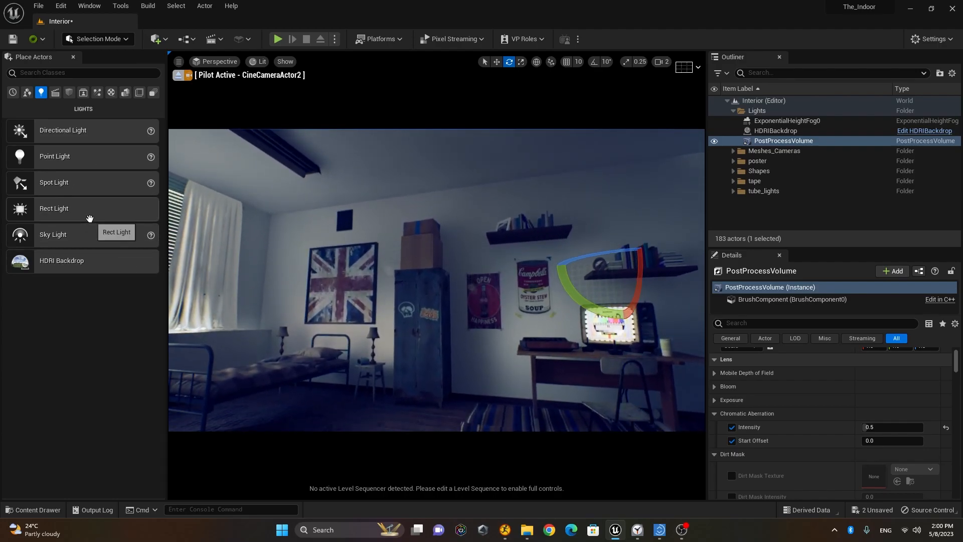
pyautogui.moveTo(367, 317); pyautogui.dragTo(387, 370)
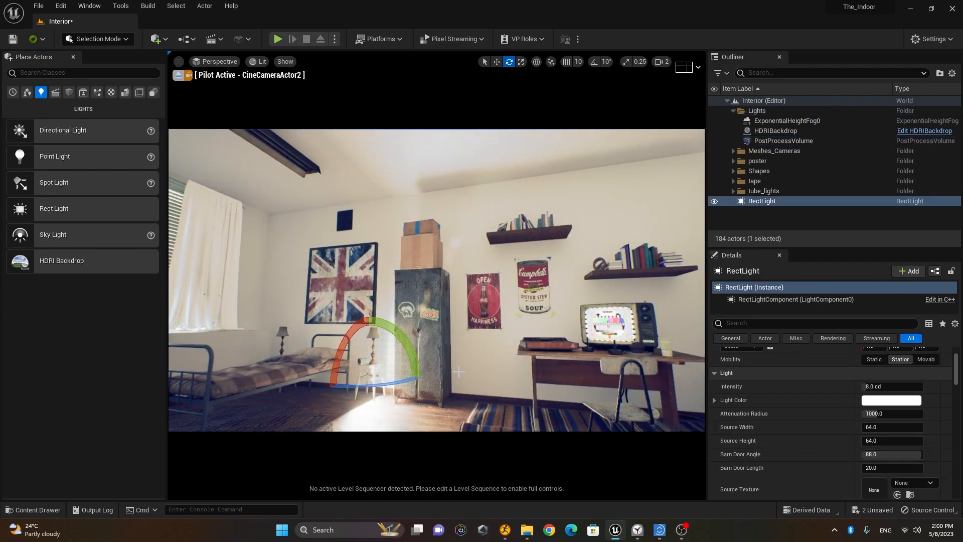
pyautogui.press('g')
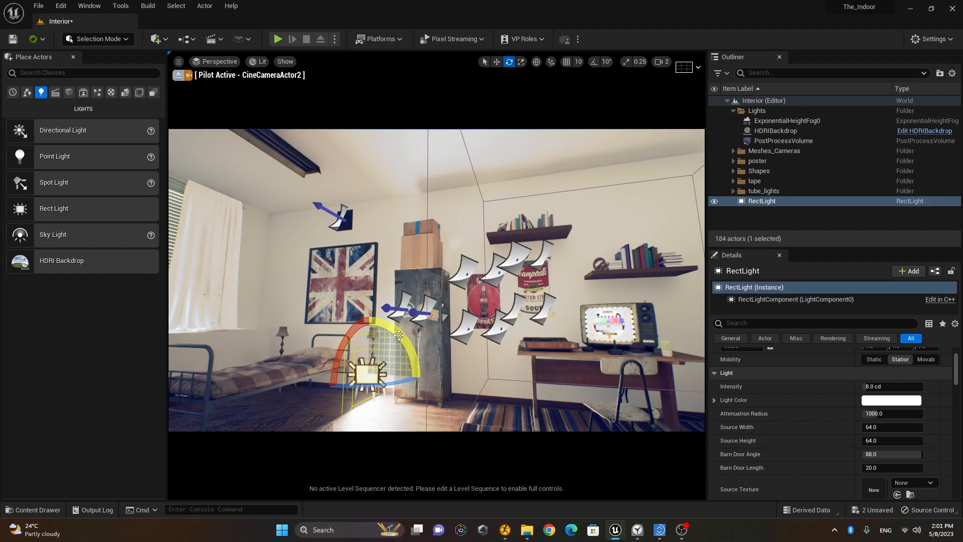
# Step: With rotation snap on, rotate the rect light -90° to point down and raise it toward the ceiling
pyautogui.click(594, 61)
pyautogui.moveTo(405, 330); pyautogui.dragTo(421, 379)
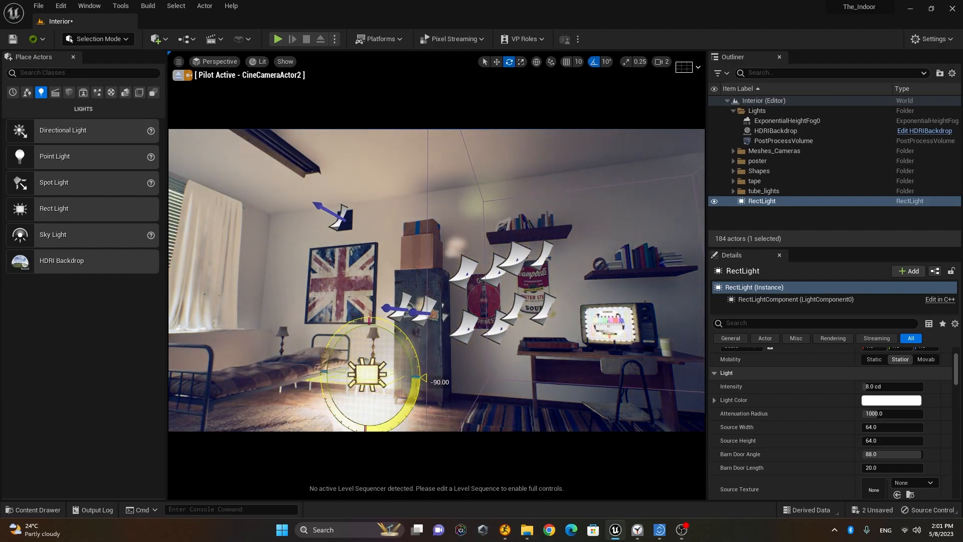
pyautogui.press('w')
pyautogui.moveTo(353, 371); pyautogui.dragTo(291, 137)
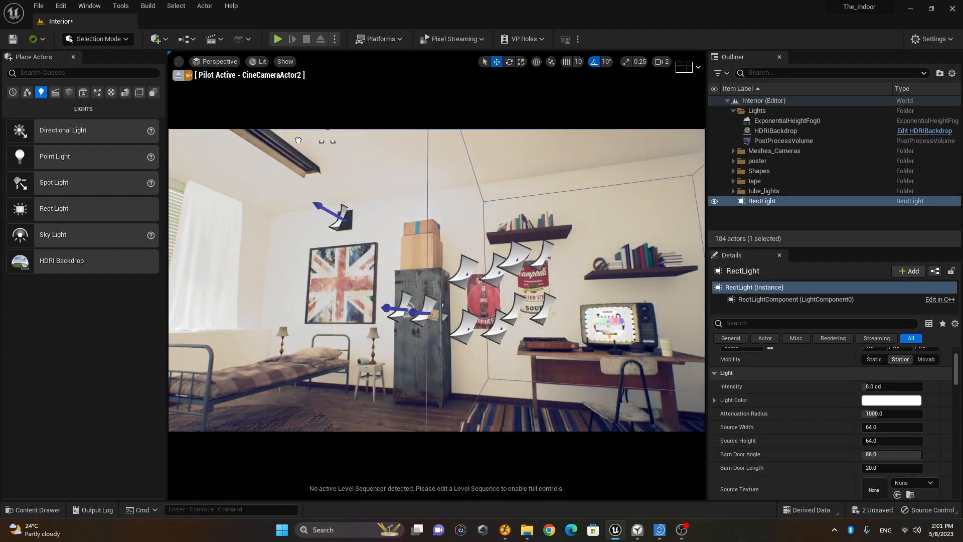
# Step: Focus on RectLight2 and position it beneath the ceiling fixture
pyautogui.press('f')
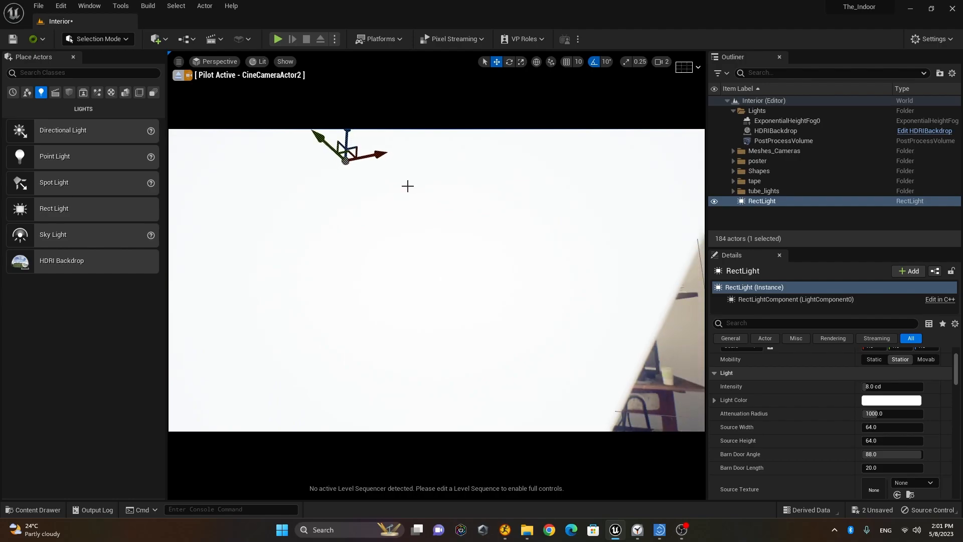
pyautogui.moveTo(409, 206); pyautogui.dragTo(381, 195)
pyautogui.moveTo(381, 267)
pyautogui.mouseDown(button='right')
pyautogui.moveTo(381, 276)
pyautogui.moveTo(381, 268)
pyautogui.mouseUp(button='right')
pyautogui.keyDown('alt'); pyautogui.moveTo(381, 268); pyautogui.dragTo(561, 316); pyautogui.keyUp('alt')
pyautogui.moveTo(537, 329); pyautogui.dragTo(548, 348, button='right')
pyautogui.moveTo(412, 171); pyautogui.dragTo(298, 250)
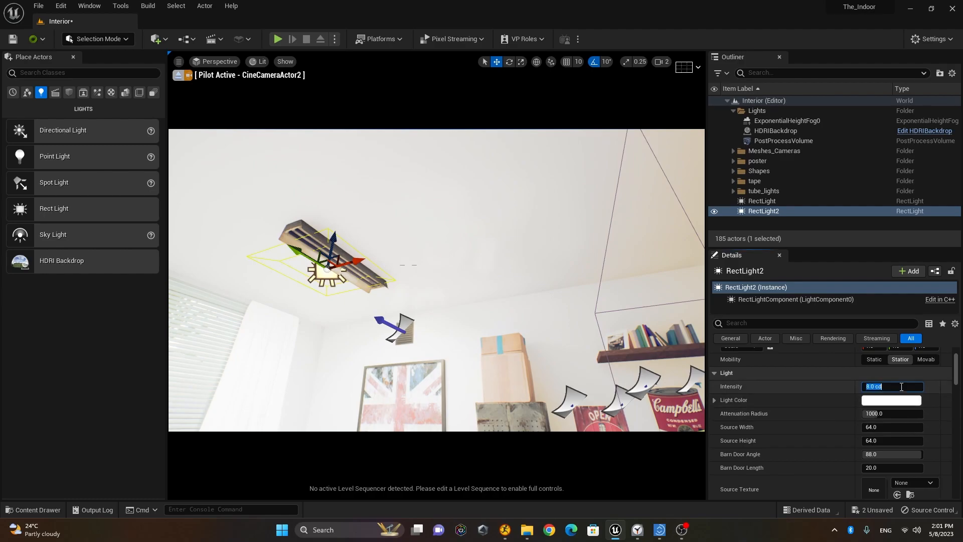
# Step: Set RectLight2's intensity to 0.01 cd after trying 1 and 0.5
pyautogui.write('1')
pyautogui.press('Return')
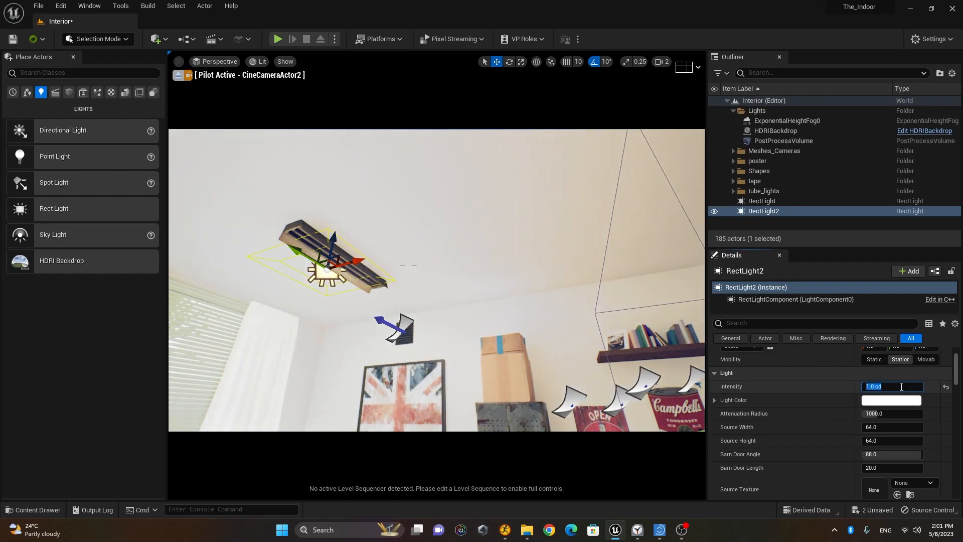
pyautogui.write('.5')
pyautogui.press('Return')
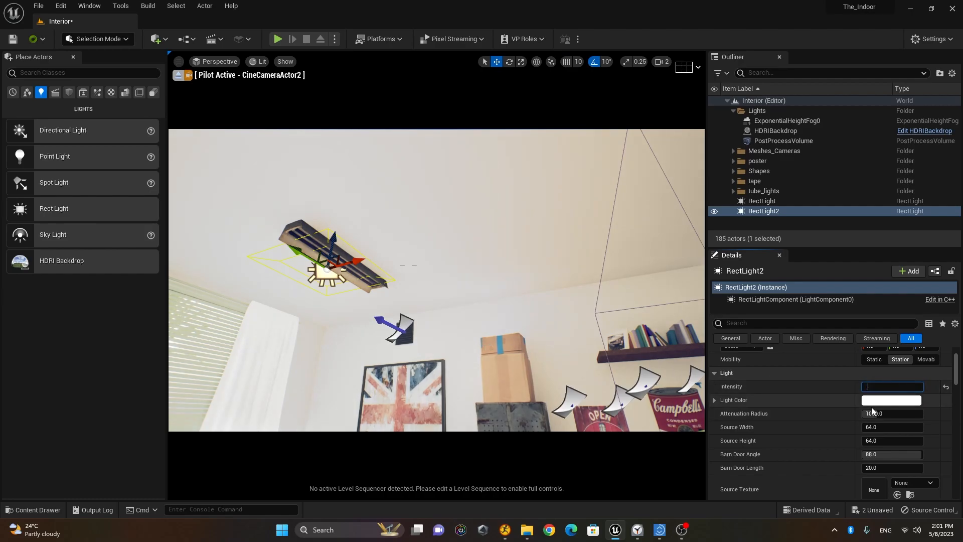
pyautogui.write('.01 cd')
pyautogui.press('Return')
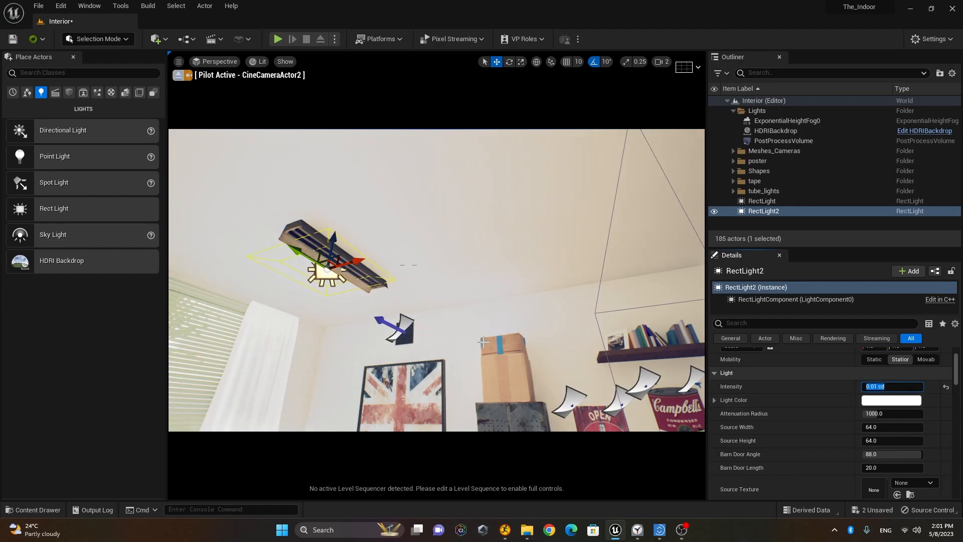
# Step: Increase the attenuation radius to about 1759.6 and slide the light along the ceiling
pyautogui.moveTo(476, 367); pyautogui.dragTo(475, 346, button='right')
pyautogui.press('s')
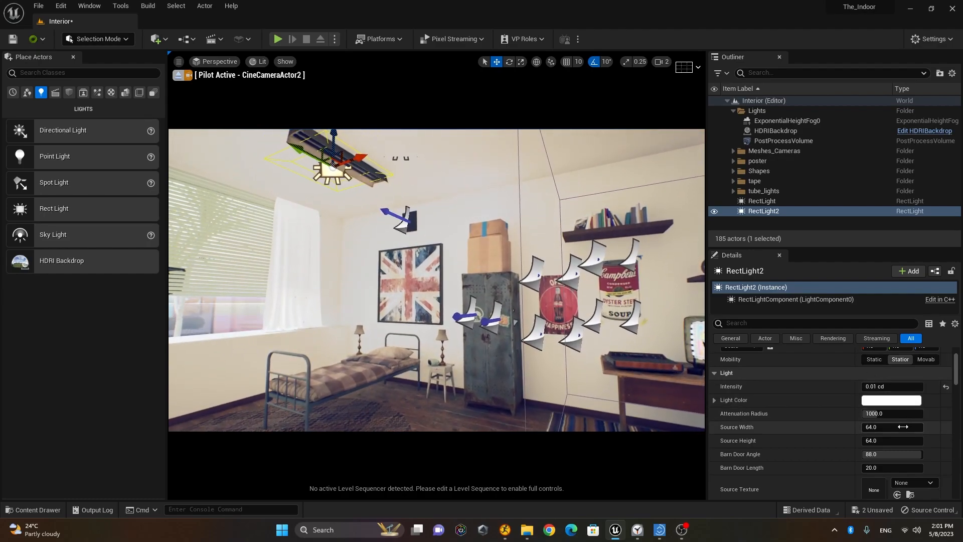
pyautogui.write('8')
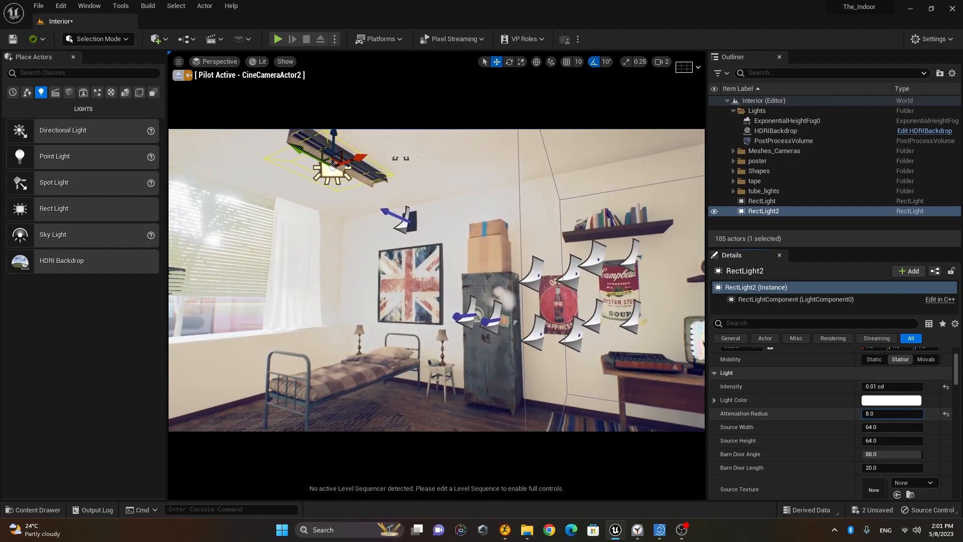
pyautogui.moveTo(864, 414); pyautogui.dragTo(891, 443)
pyautogui.moveTo(359, 158); pyautogui.dragTo(363, 134)
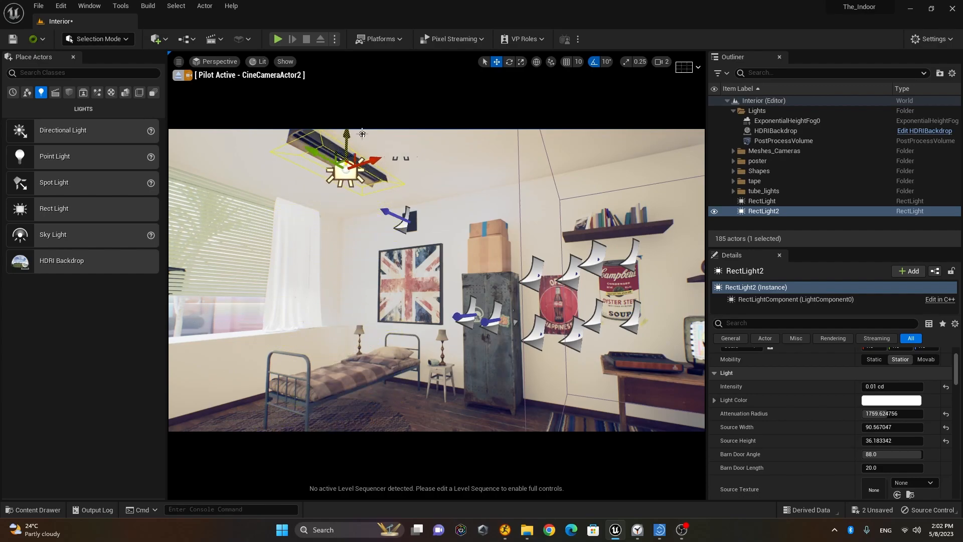
# Step: Delete the original RectLight and select RectLight2
pyautogui.click(775, 202)
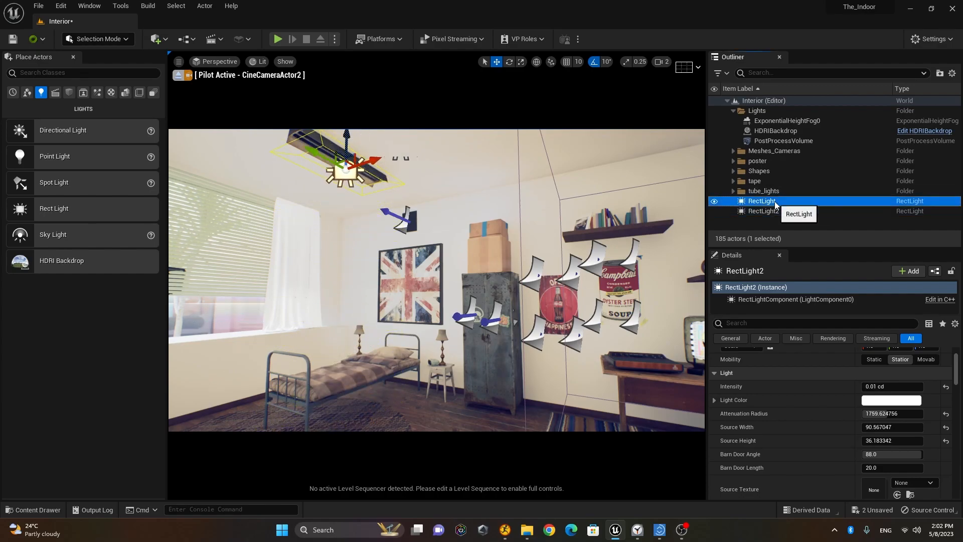
pyautogui.press('Delete')
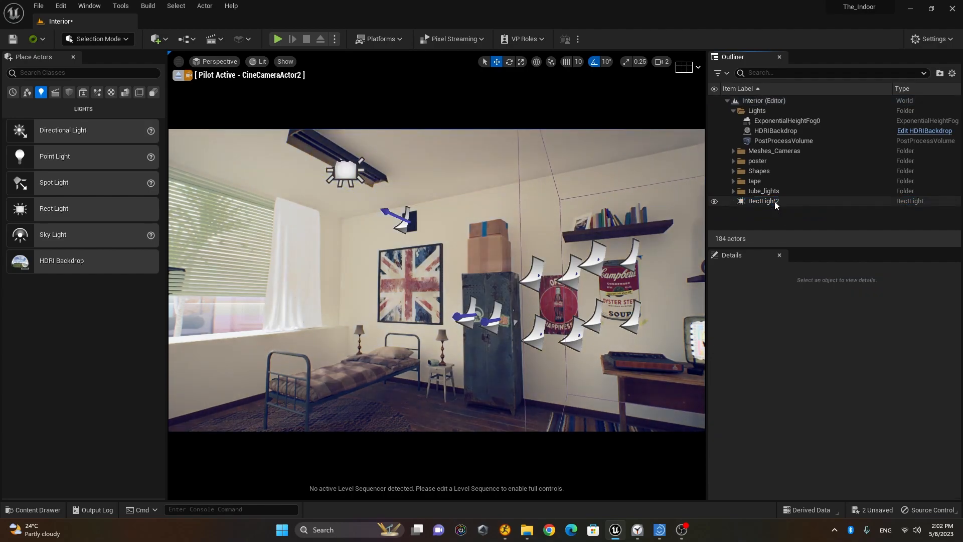
pyautogui.click(775, 202)
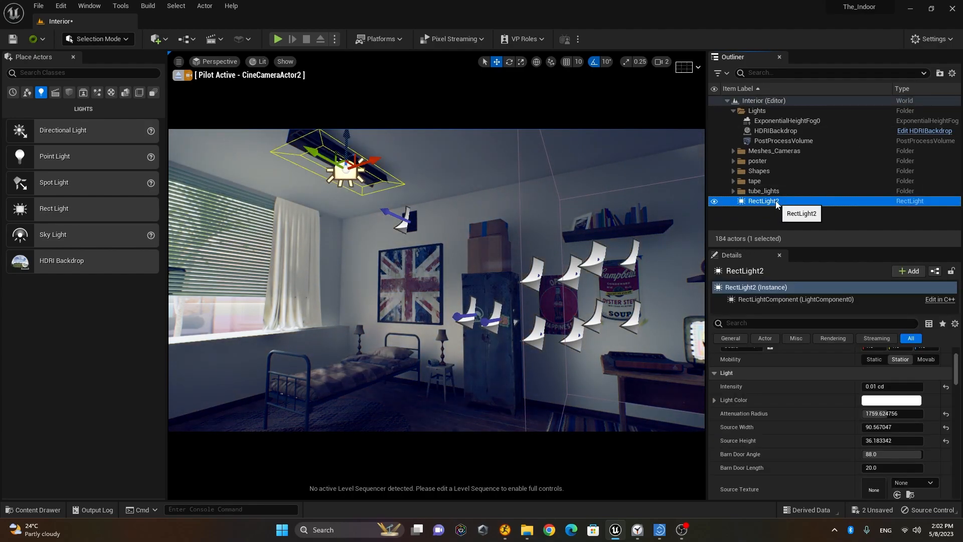
# Step: Brighten RectLight2 to 4.54 cd, lengthen its barn doors, and raise it into the fixture
pyautogui.moveTo(874, 390); pyautogui.dragTo(901, 390)
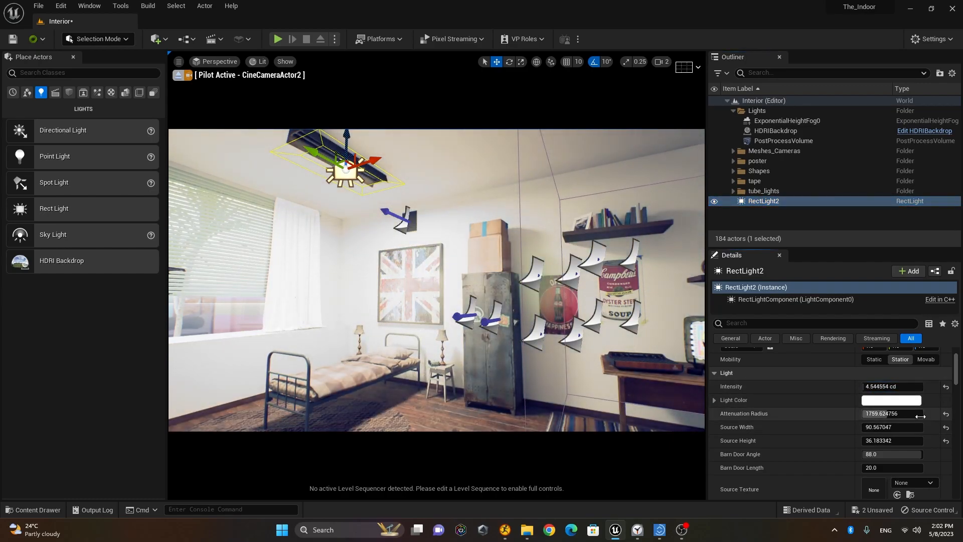
pyautogui.moveTo(364, 219); pyautogui.dragTo(365, 210, button='right')
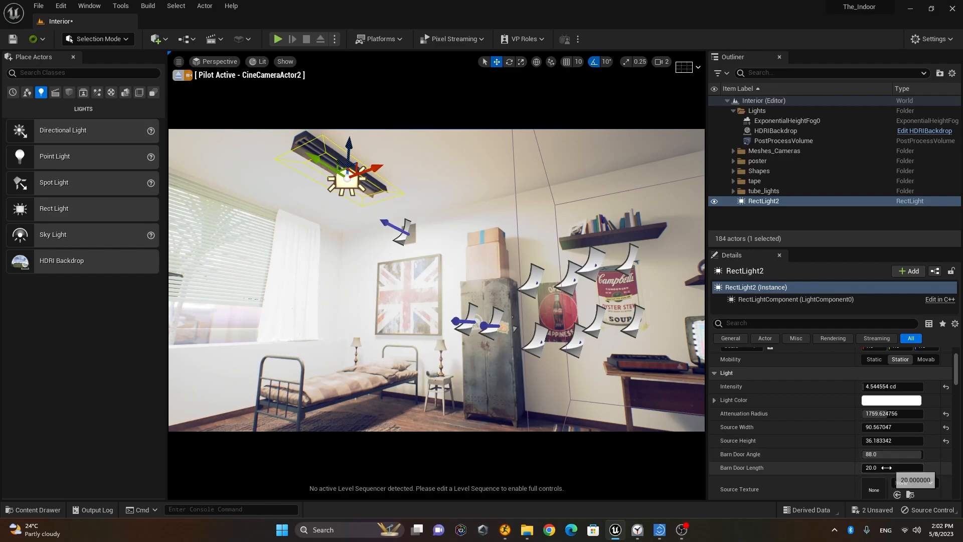
pyautogui.moveTo(887, 468); pyautogui.dragTo(904, 427)
pyautogui.moveTo(350, 157); pyautogui.dragTo(350, 150)
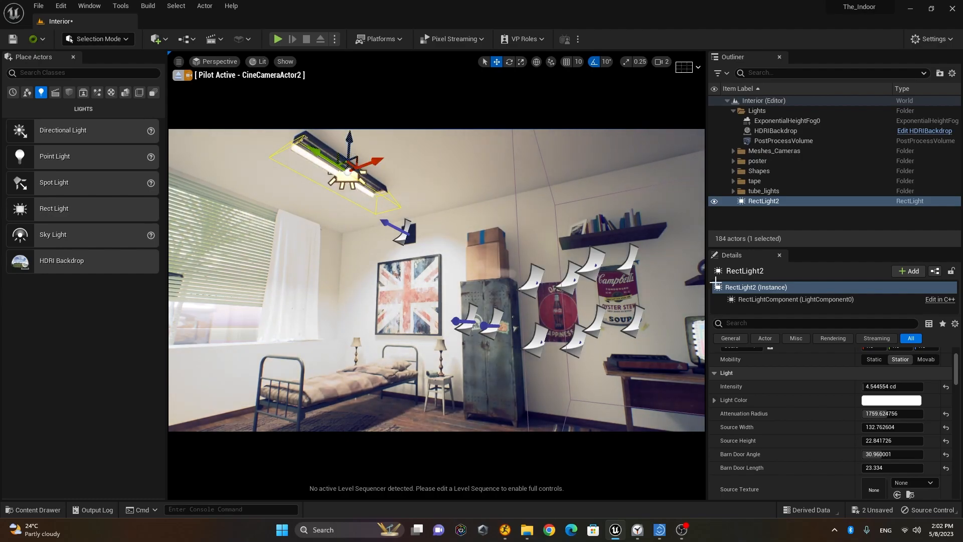
pyautogui.moveTo(956, 371)
pyautogui.mouseDown()
pyautogui.moveTo(959, 411)
pyautogui.moveTo(958, 374)
pyautogui.mouseUp()
# Step: Set RectLight2's intensity to 2 cd for comparison
pyautogui.click(760, 325)
pyautogui.write('ray')
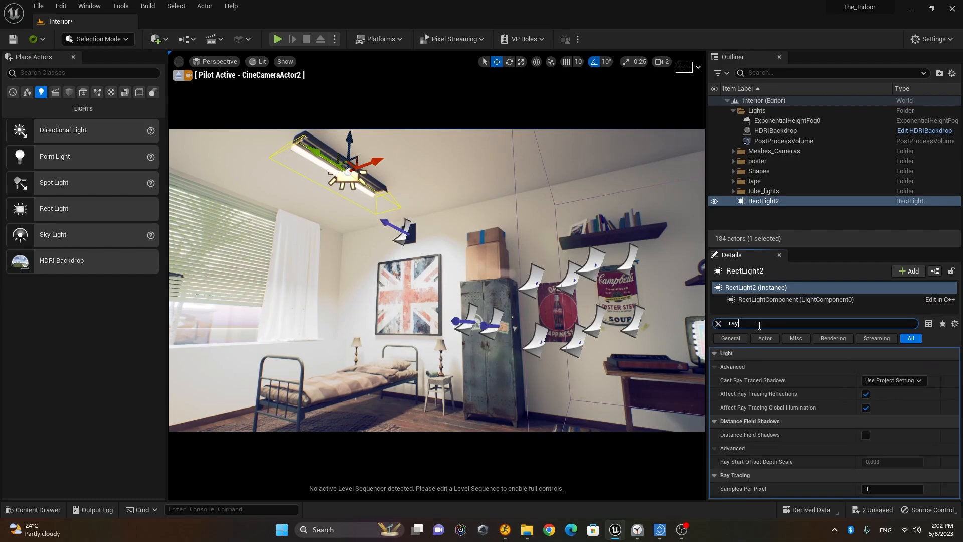
pyautogui.click(719, 324)
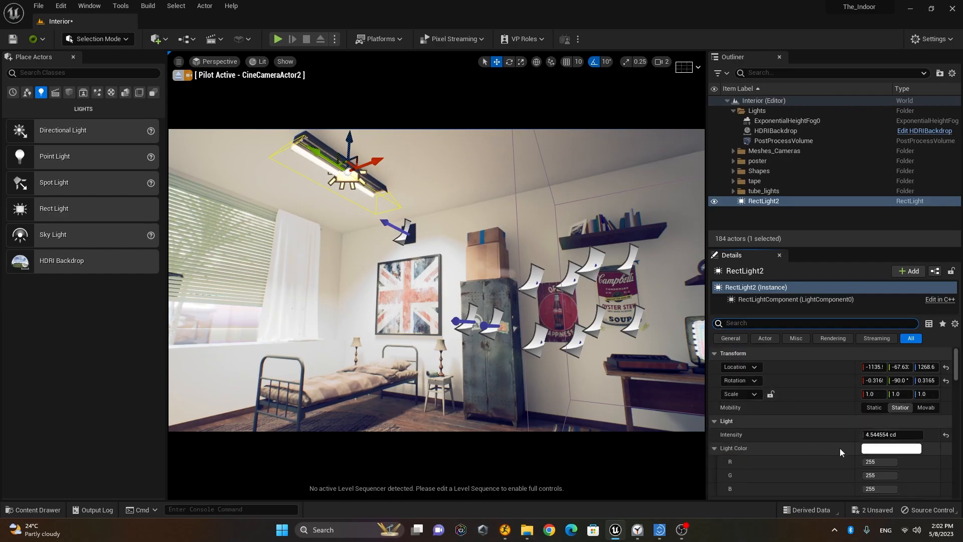
pyautogui.click(898, 437)
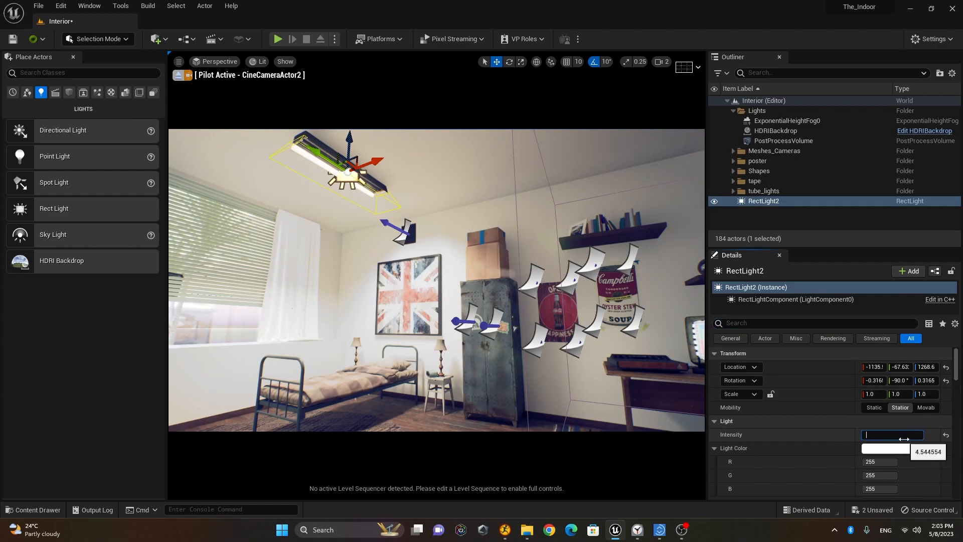
pyautogui.write('2')
pyautogui.press('Return')
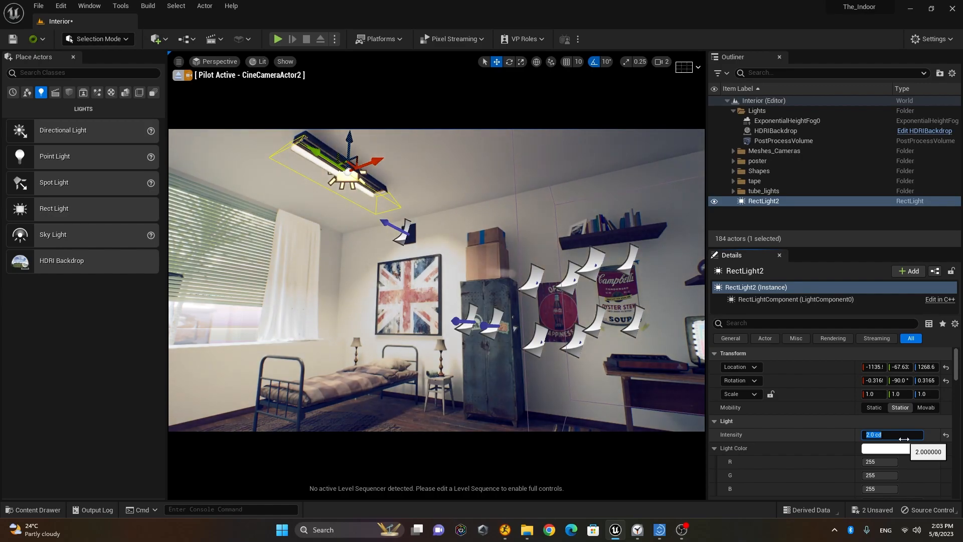
pyautogui.press('Return')
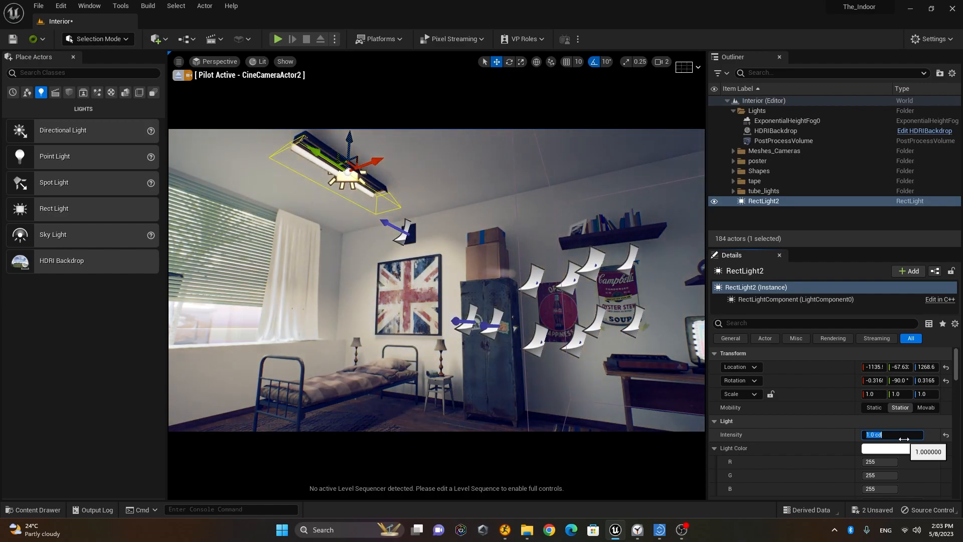
pyautogui.write('2')
pyautogui.press('Return')
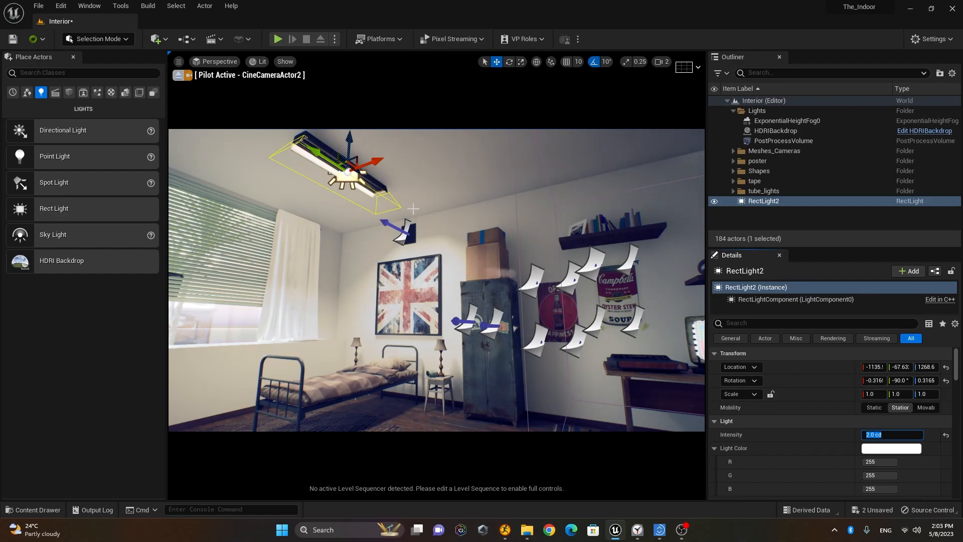
# Step: Orbit around the room to compare, then set the intensity back to 1.0 cd
pyautogui.keyDown('alt'); pyautogui.moveTo(411, 270); pyautogui.dragTo(418, 275); pyautogui.keyUp('alt')
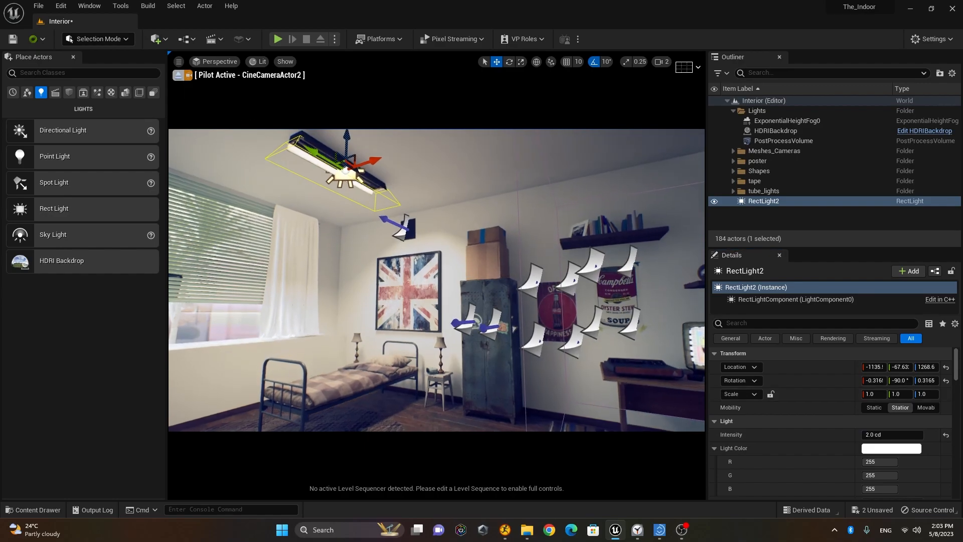
pyautogui.moveTo(505, 344)
pyautogui.mouseDown(button='middle')
pyautogui.moveTo(511, 379)
pyautogui.moveTo(509, 347)
pyautogui.mouseUp(button='middle')
pyautogui.keyDown('alt'); pyautogui.moveTo(509, 346); pyautogui.dragTo(557, 369); pyautogui.keyUp('alt')
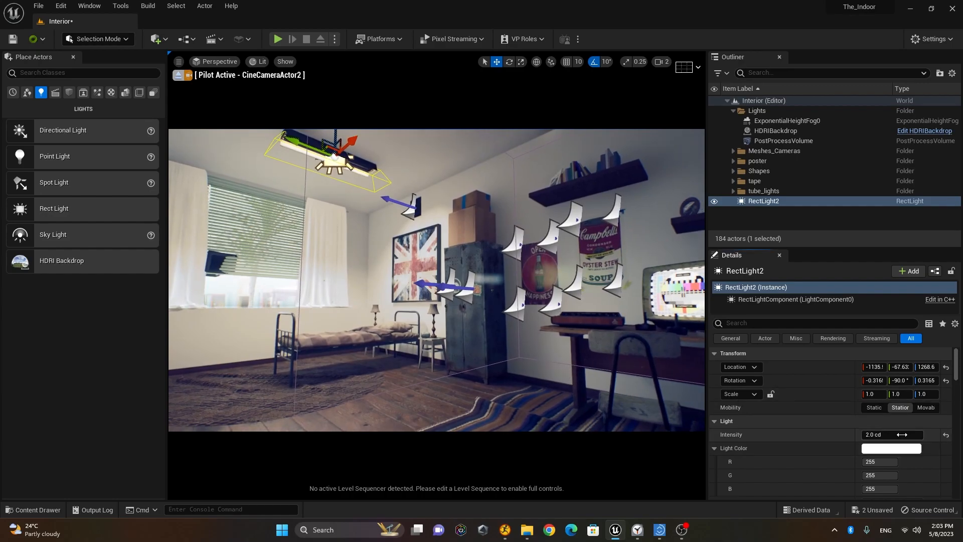
pyautogui.click(903, 434)
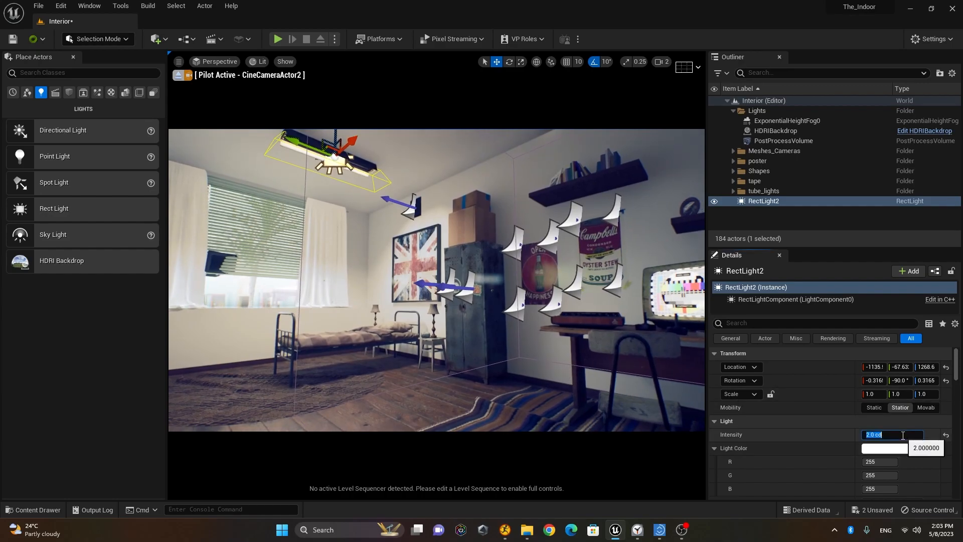
pyautogui.press('Return')
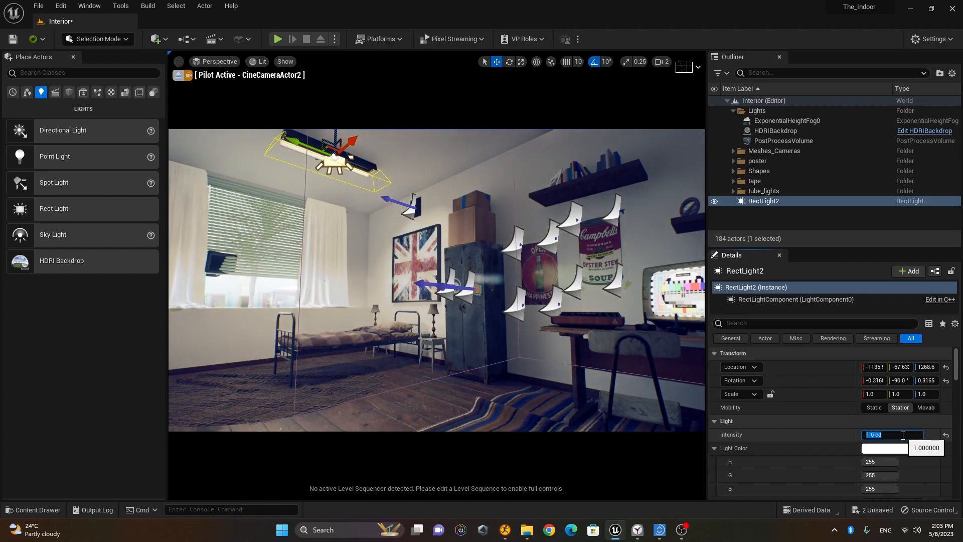
# Step: Stop piloting, duplicate RectLight2 as RectLight3, and move it to the ceiling's right side
pyautogui.click(179, 75)
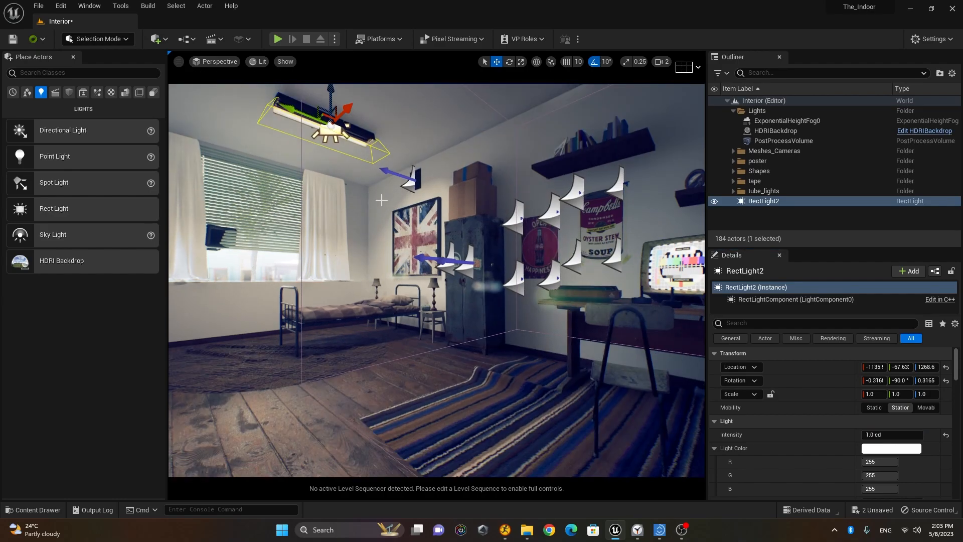
pyautogui.keyDown('alt'); pyautogui.moveTo(348, 115); pyautogui.dragTo(396, 85); pyautogui.keyUp('alt')
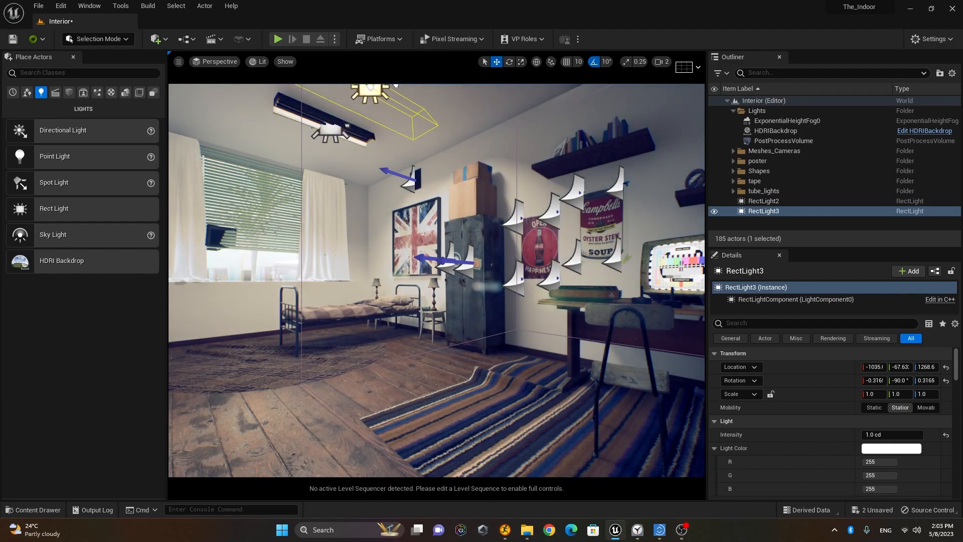
pyautogui.moveTo(415, 138); pyautogui.dragTo(417, 117, button='right')
pyautogui.moveTo(534, 229)
pyautogui.mouseDown(button='right')
pyautogui.moveTo(552, 229)
pyautogui.moveTo(535, 228)
pyautogui.mouseUp(button='right')
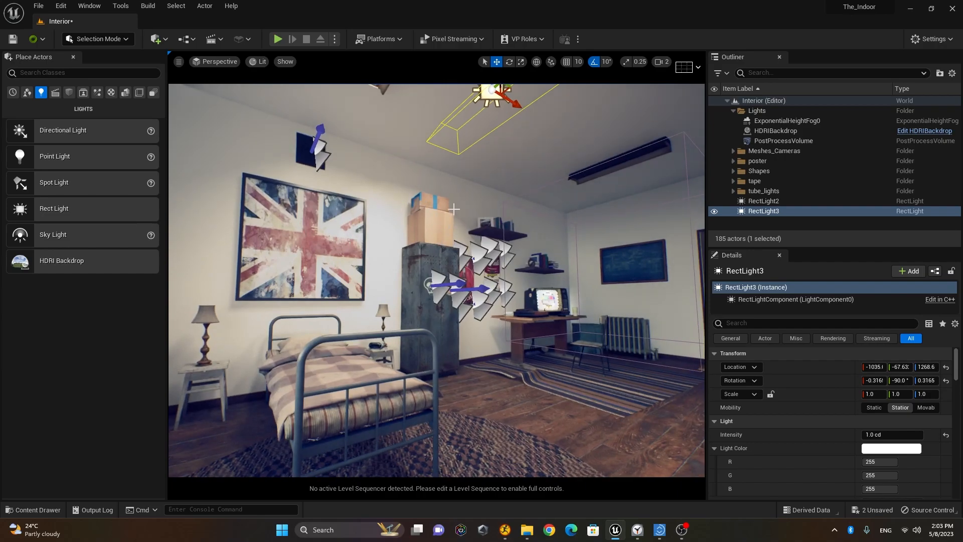
pyautogui.moveTo(517, 104); pyautogui.dragTo(623, 156)
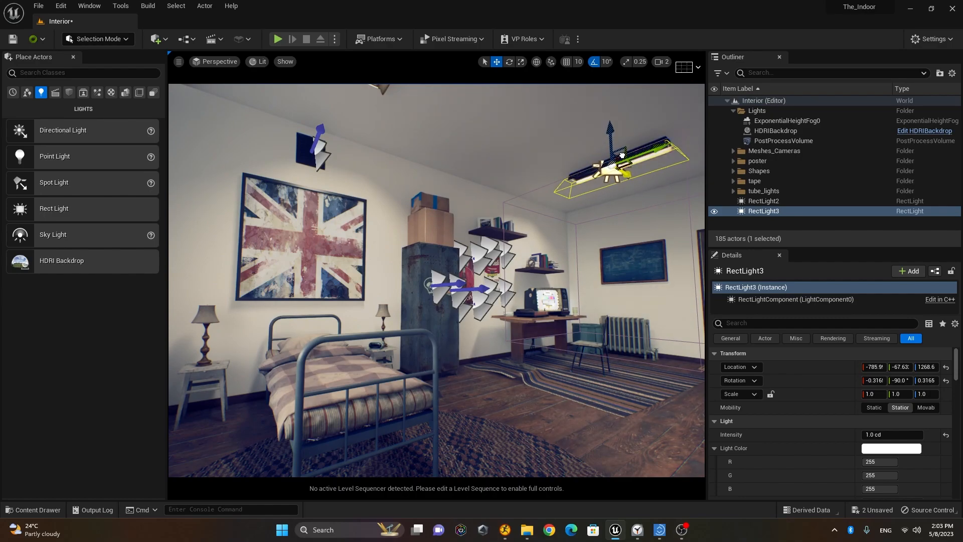
pyautogui.keyDown('alt'); pyautogui.moveTo(578, 277); pyautogui.dragTo(382, 327); pyautogui.keyUp('alt')
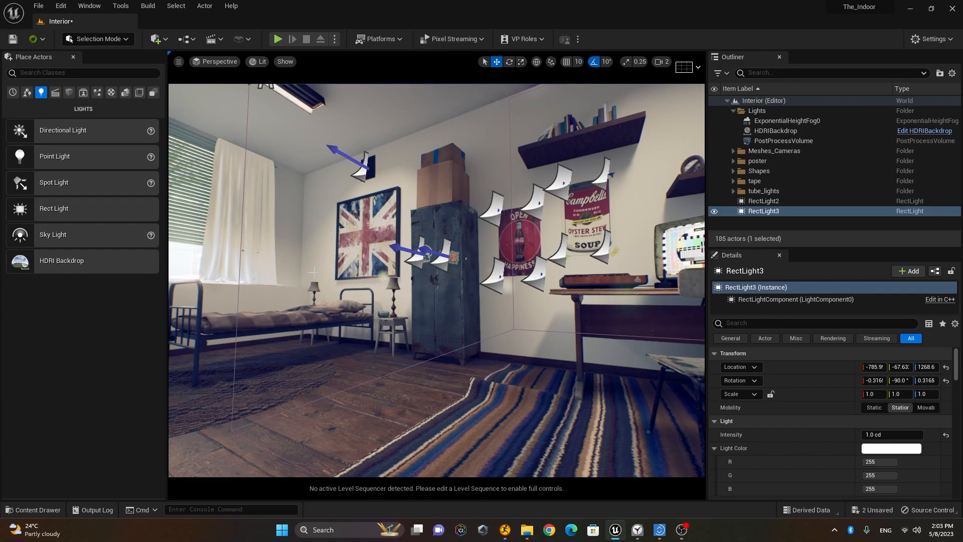
# Step: Look through and pilot CineCameraActor2, swinging it sideways around the room
pyautogui.click(217, 62)
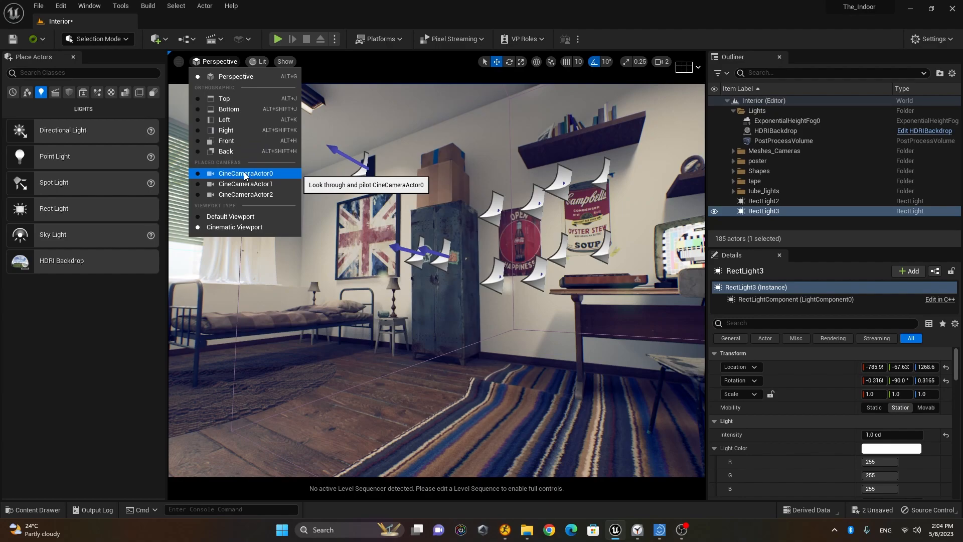
pyautogui.click(260, 196)
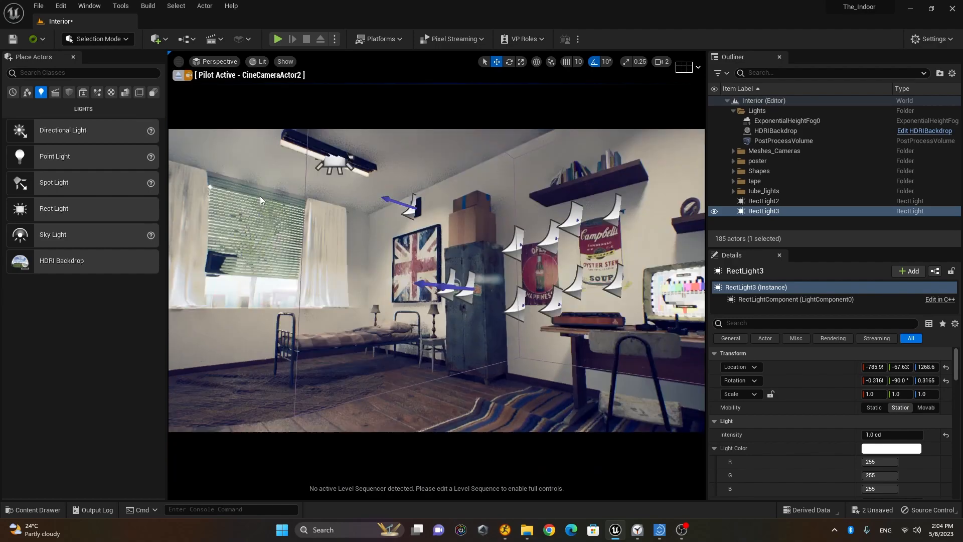
pyautogui.moveTo(437, 281); pyautogui.dragTo(472, 281, button='right')
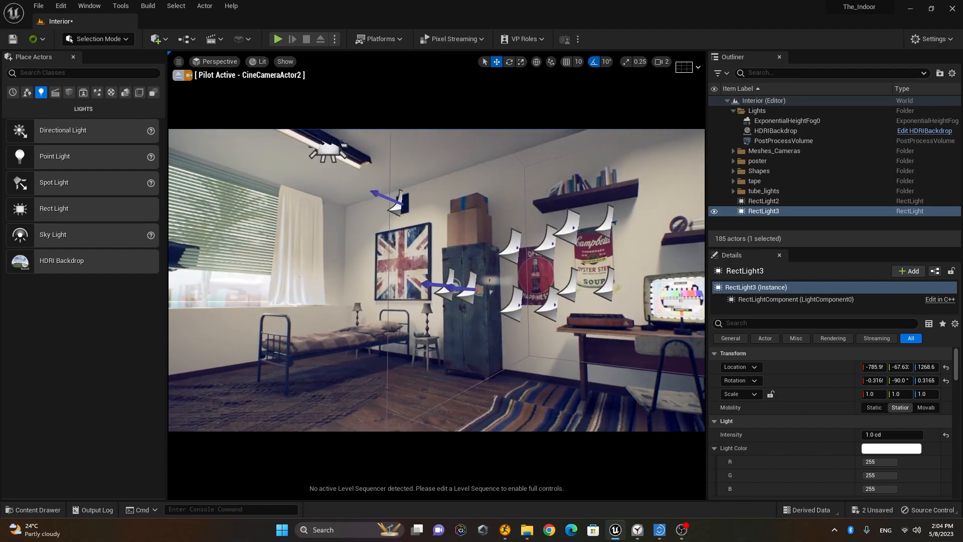
# Step: Set the HDRIBackdrop intensity to 5.0 after trying 8 and 1
pyautogui.click(819, 131)
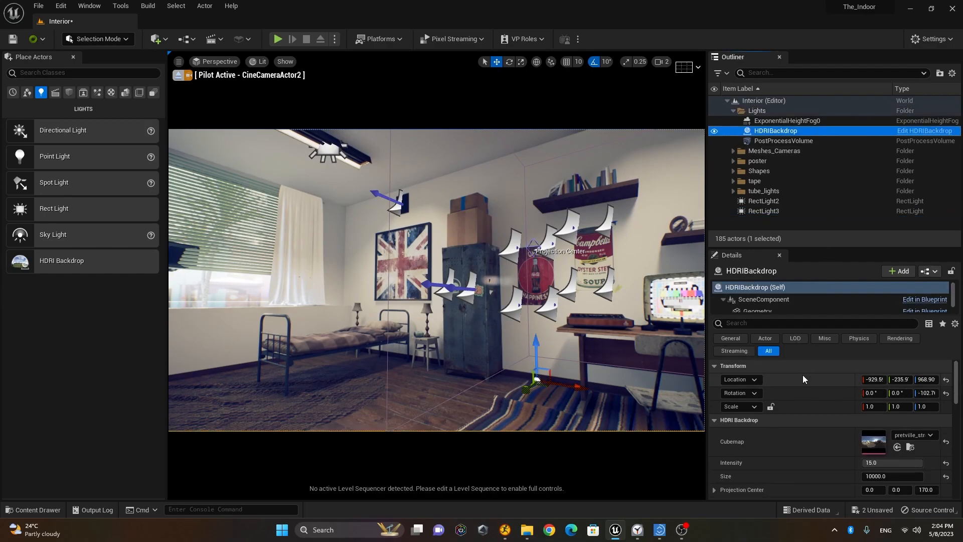
pyautogui.click(903, 464)
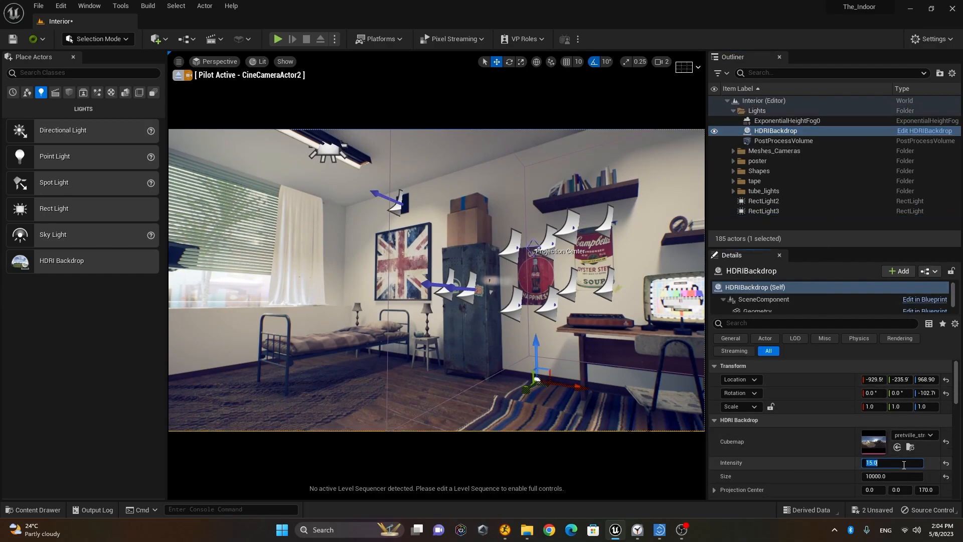
pyautogui.write('8')
pyautogui.press('Return')
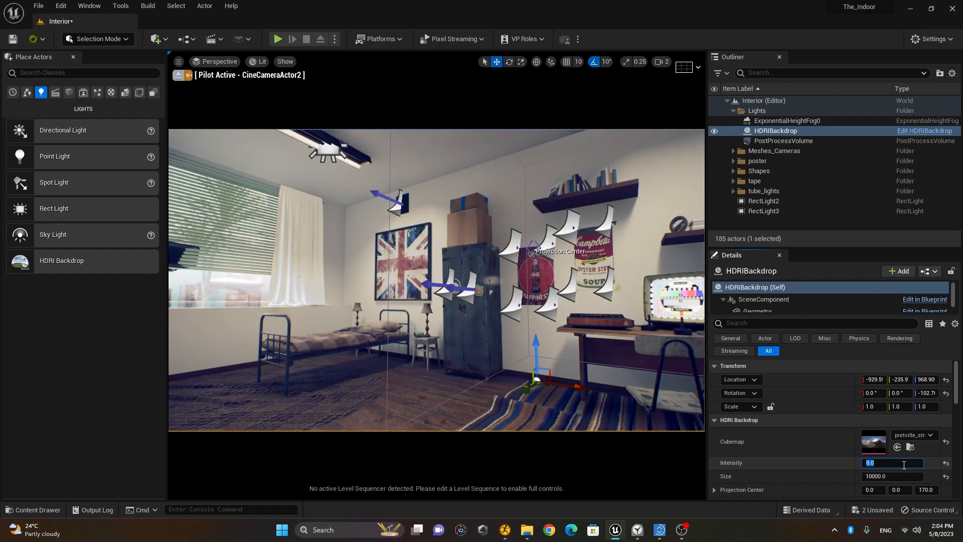
pyautogui.write('10')
pyautogui.press('BackSpace')
pyautogui.press('BackSpace')
pyautogui.write('1')
pyautogui.press('Return')
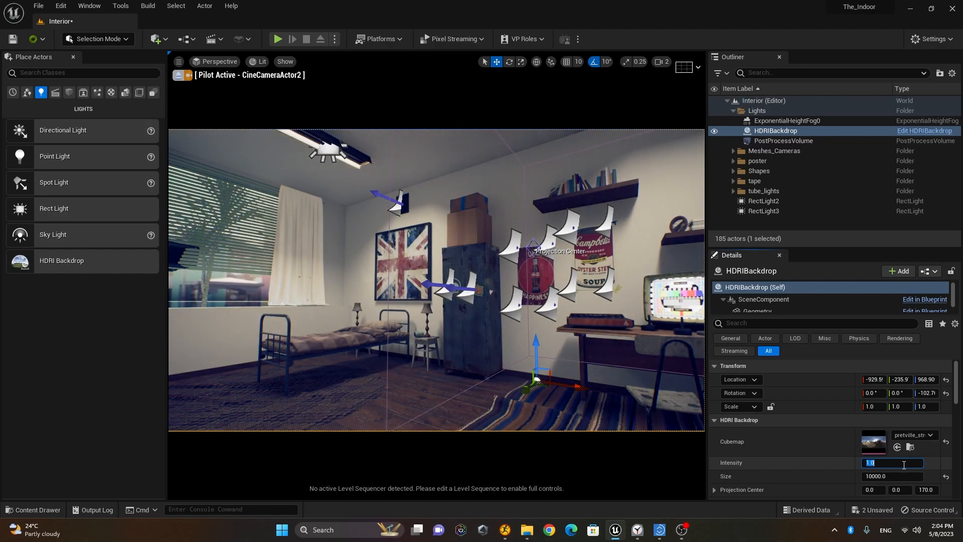
pyautogui.write('5')
pyautogui.press('Return')
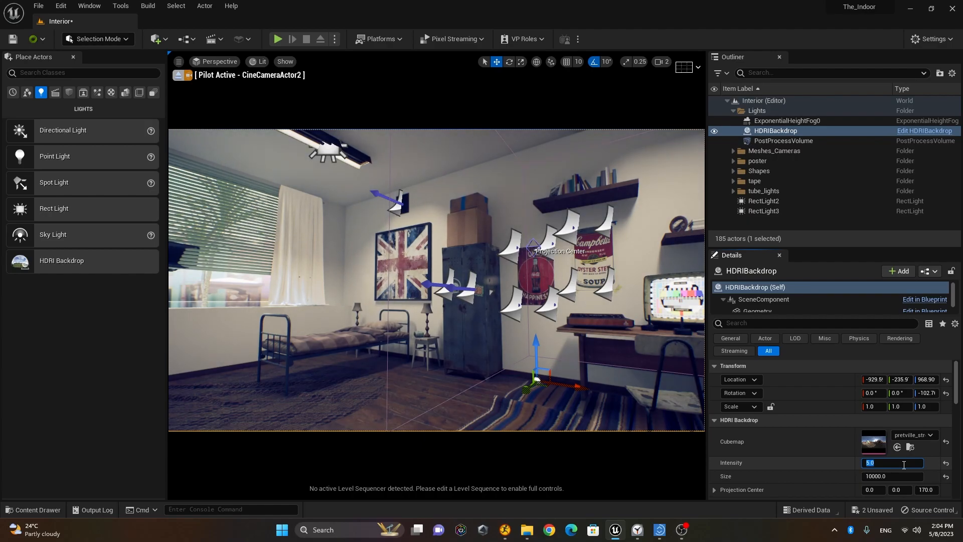
# Step: Switch to Game View and fine-tune the camera framing of the room
pyautogui.rightClick(517, 267)
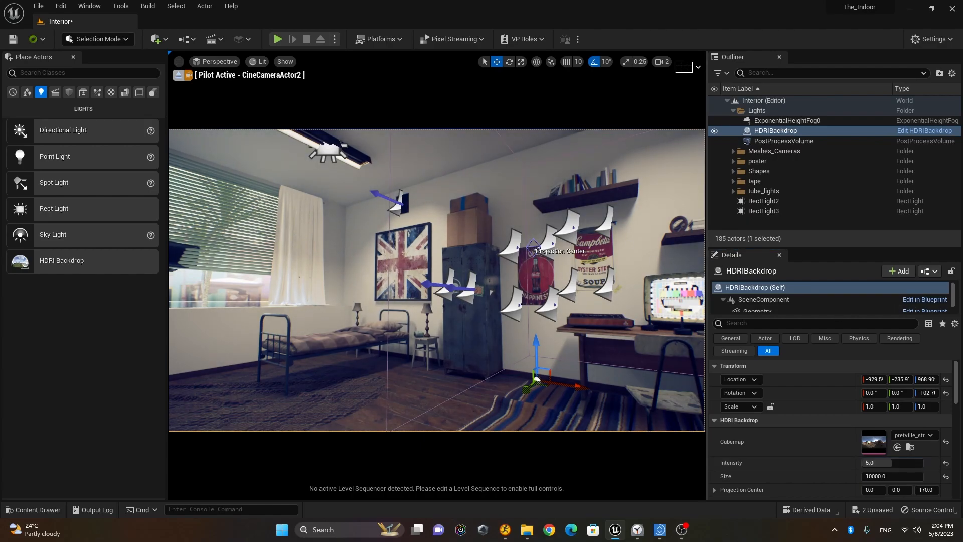
pyautogui.press('g')
pyautogui.moveTo(537, 362); pyautogui.dragTo(559, 365, button='right')
pyautogui.press('s')
pyautogui.press('e')
pyautogui.moveTo(437, 280); pyautogui.dragTo(439, 288, button='right')
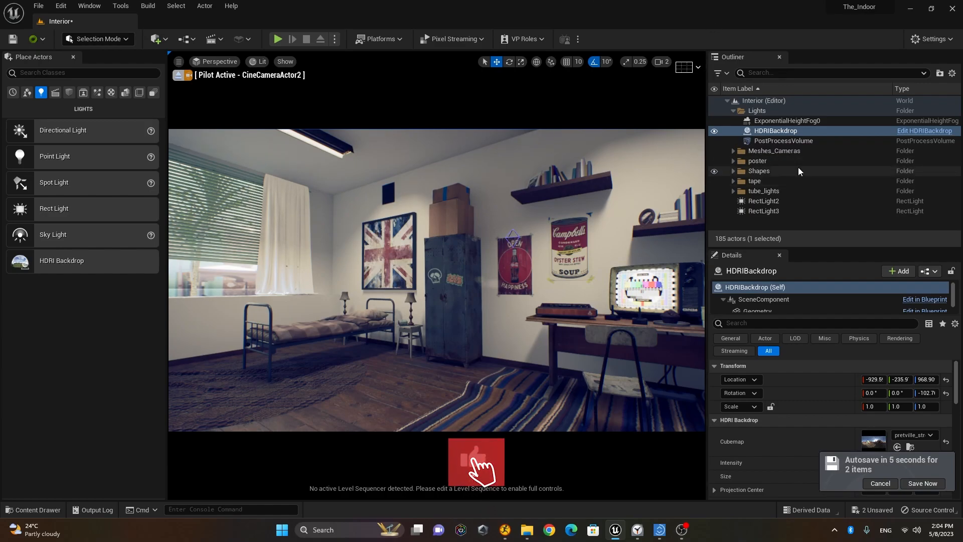
# Step: Select ExponentialHeightFog0 and save the level via Save Now
pyautogui.click(818, 122)
pyautogui.moveTo(958, 381); pyautogui.dragTo(959, 396)
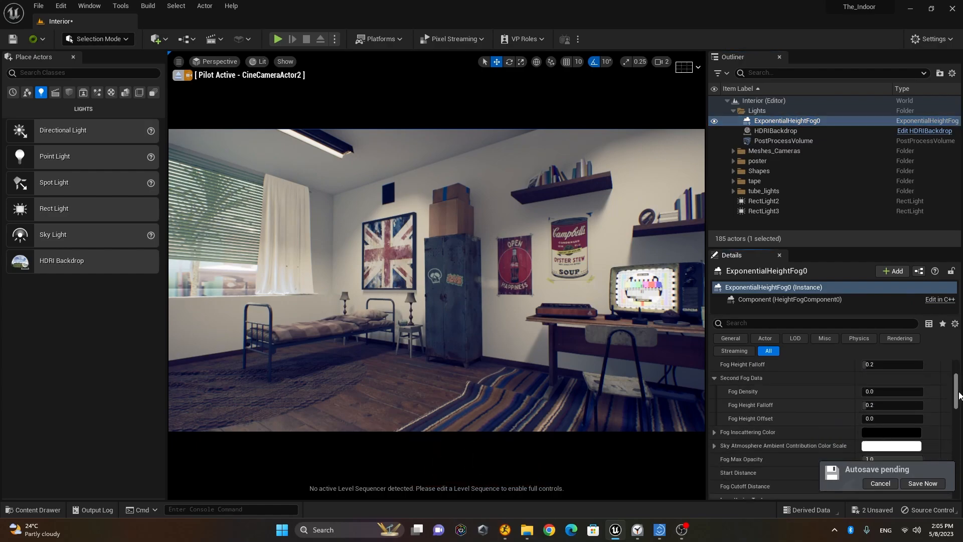
pyautogui.click(923, 484)
# Step: Try a thicker Fog Density, then reset it to its default
pyautogui.moveTo(956, 403)
pyautogui.mouseDown()
pyautogui.moveTo(957, 394)
pyautogui.moveTo(956, 416)
pyautogui.moveTo(958, 394)
pyautogui.mouseUp()
pyautogui.moveTo(876, 420); pyautogui.dragTo(895, 420)
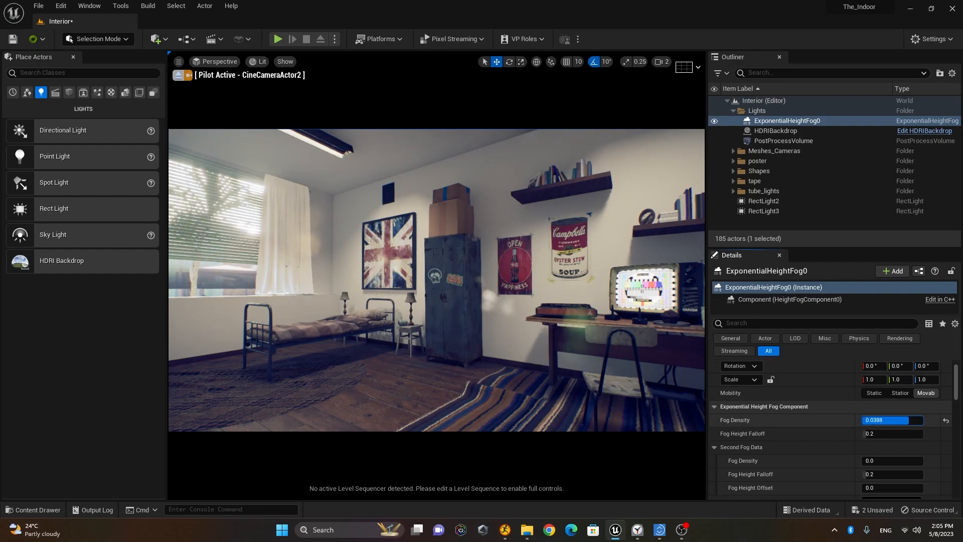
pyautogui.click(947, 420)
pyautogui.scroll(-5, 839, 420)
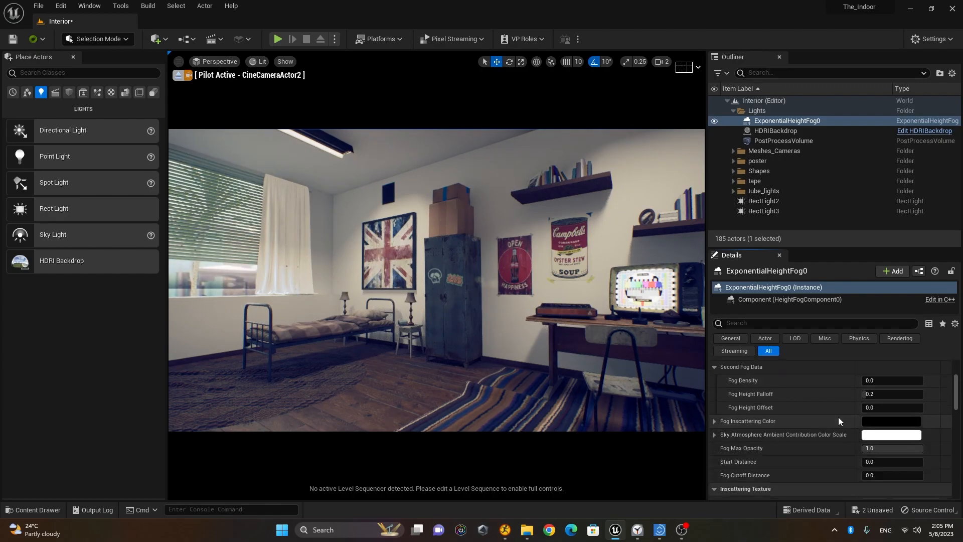
pyautogui.scroll(-2, 847, 412)
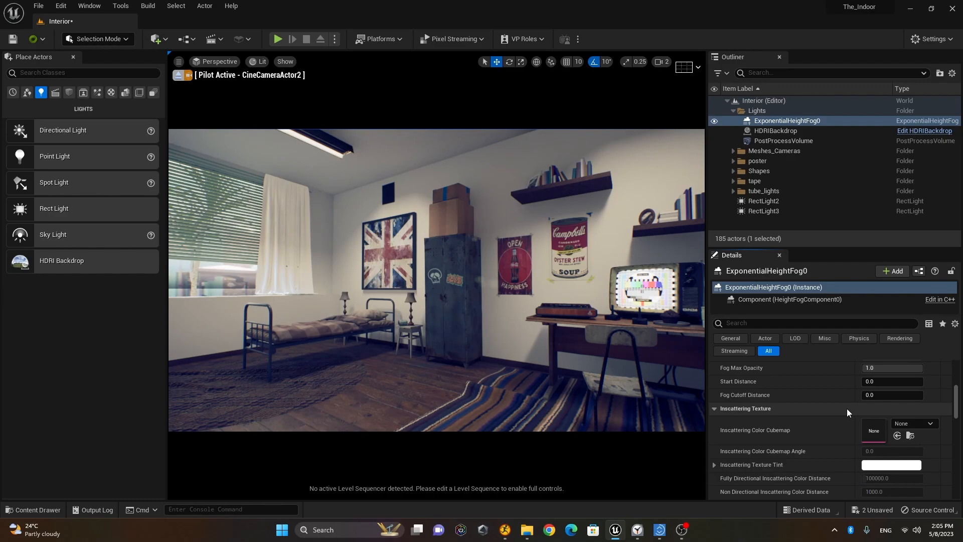
pyautogui.scroll(-3, 848, 407)
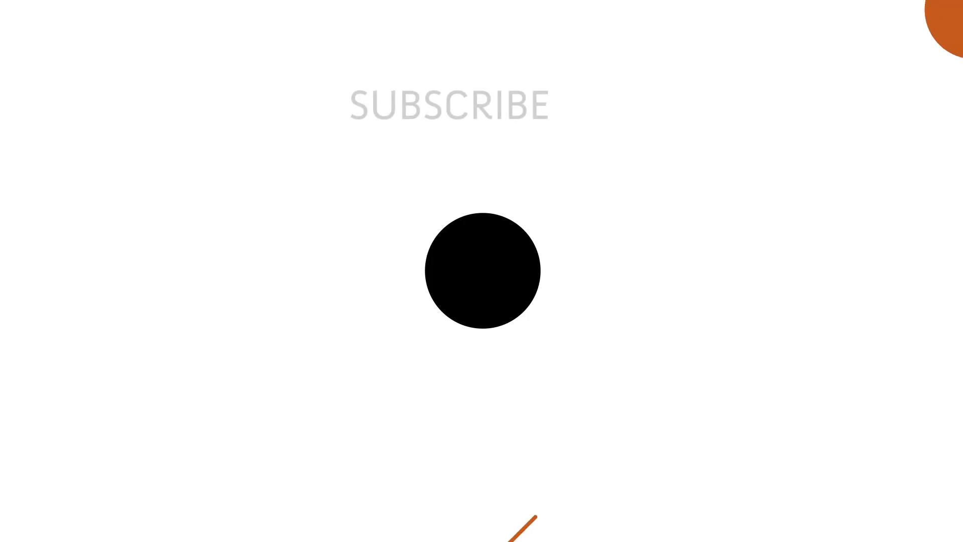